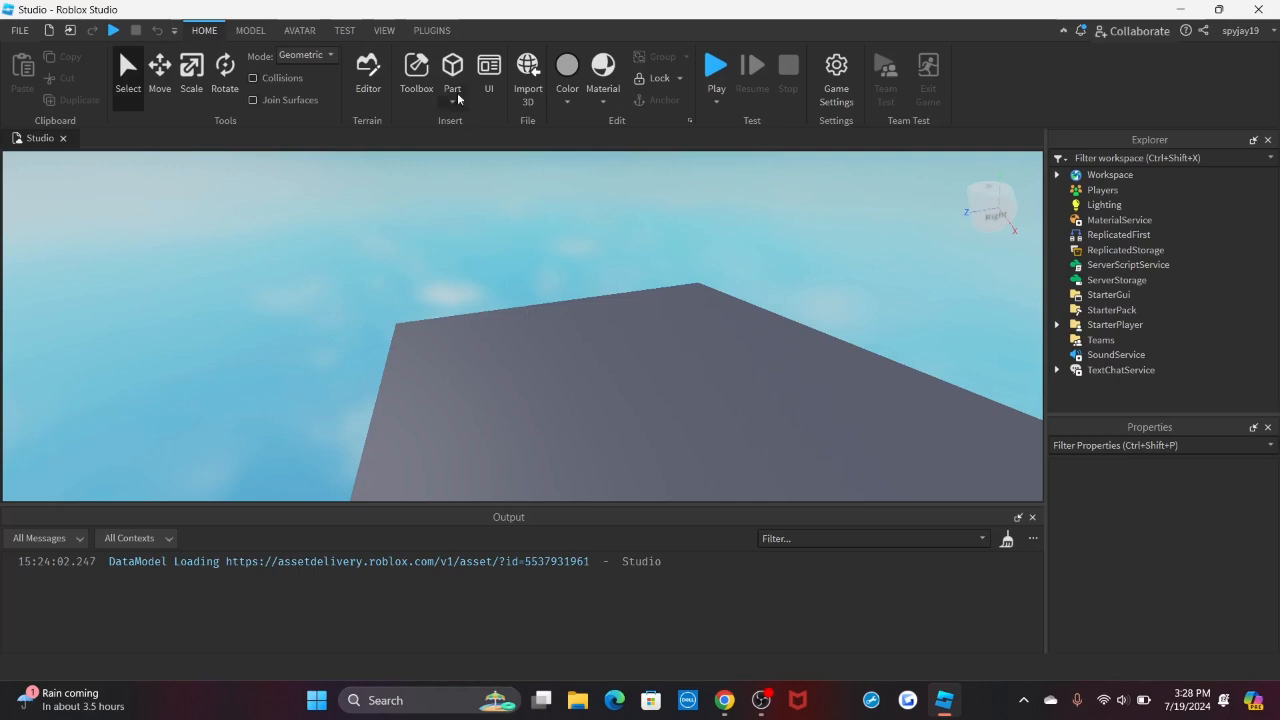
# - Open the Toolbox and switch its asset category to Audio
pyautogui.moveTo(574, 199); pyautogui.dragTo(574, 199, button='right')
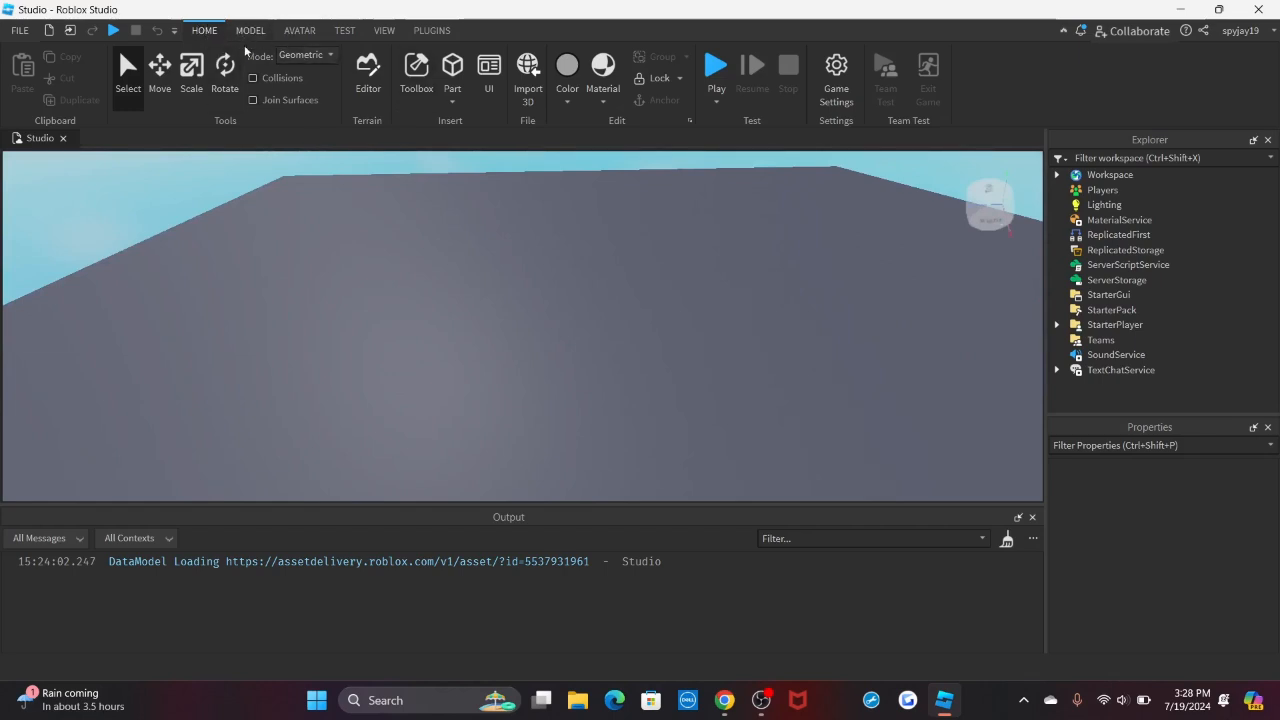
pyautogui.click(416, 90)
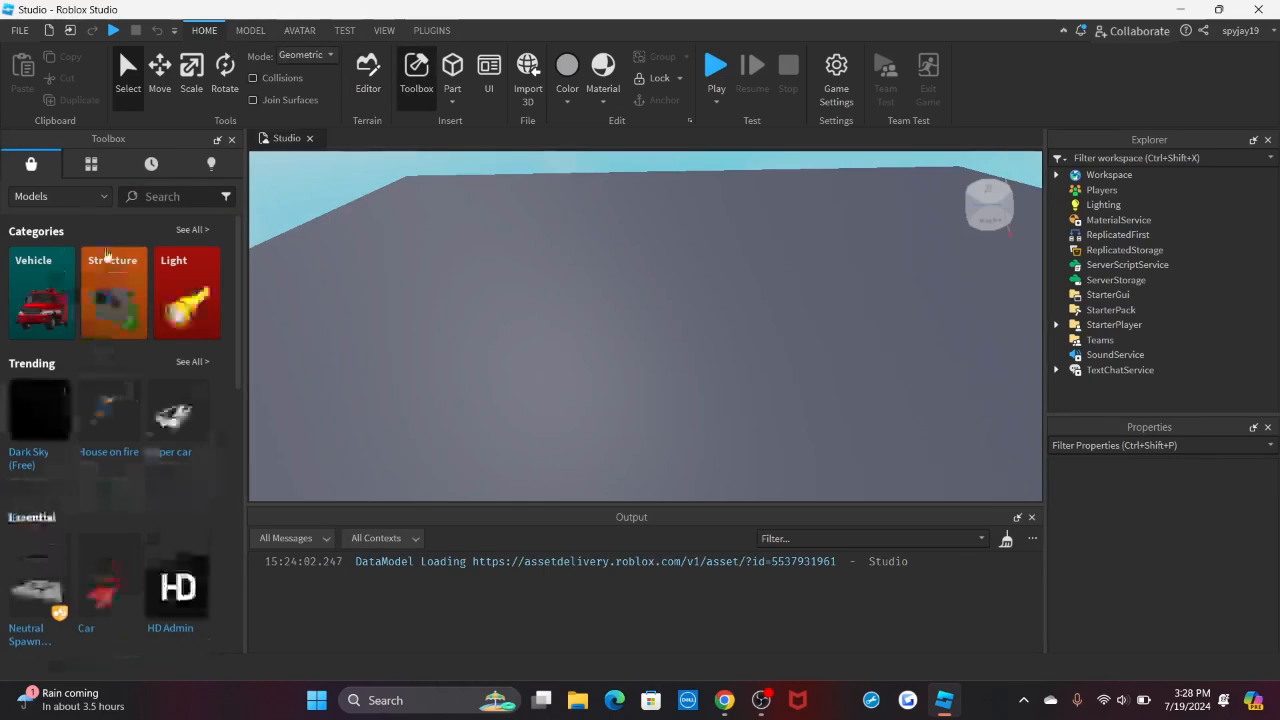
pyautogui.click(42, 201)
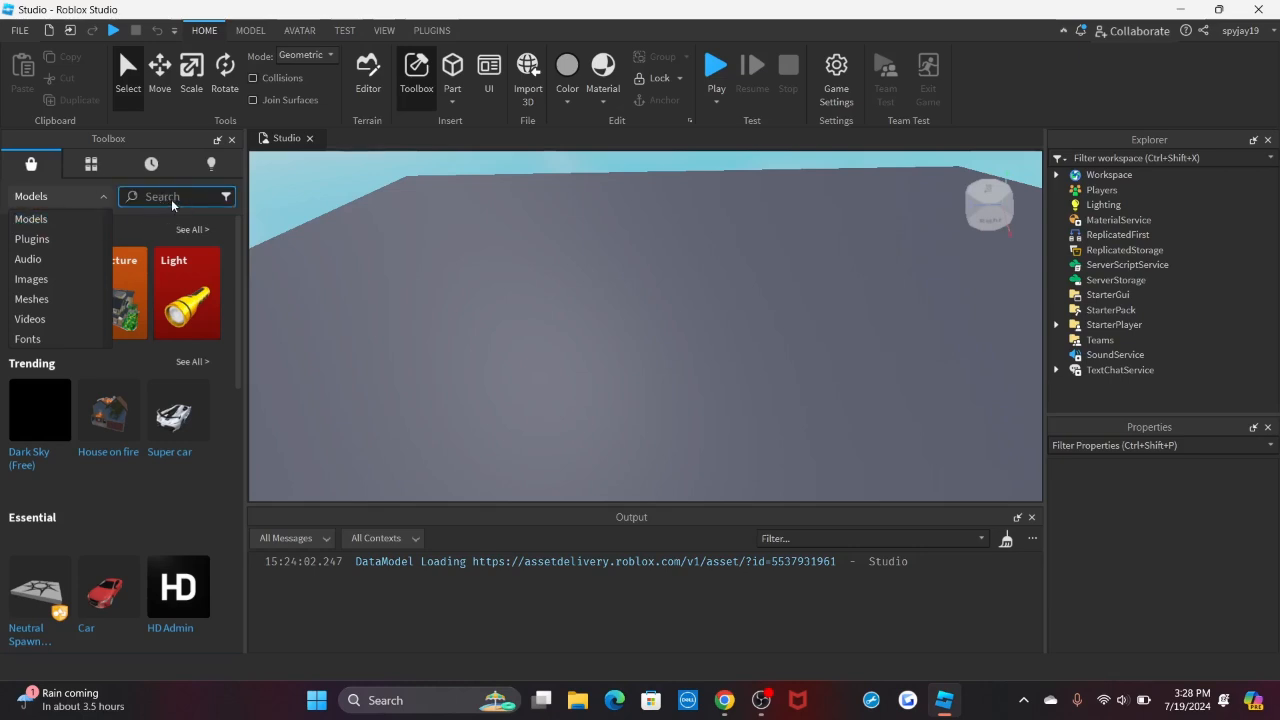
pyautogui.click(33, 200)
pyautogui.click(35, 200)
pyautogui.click(46, 258)
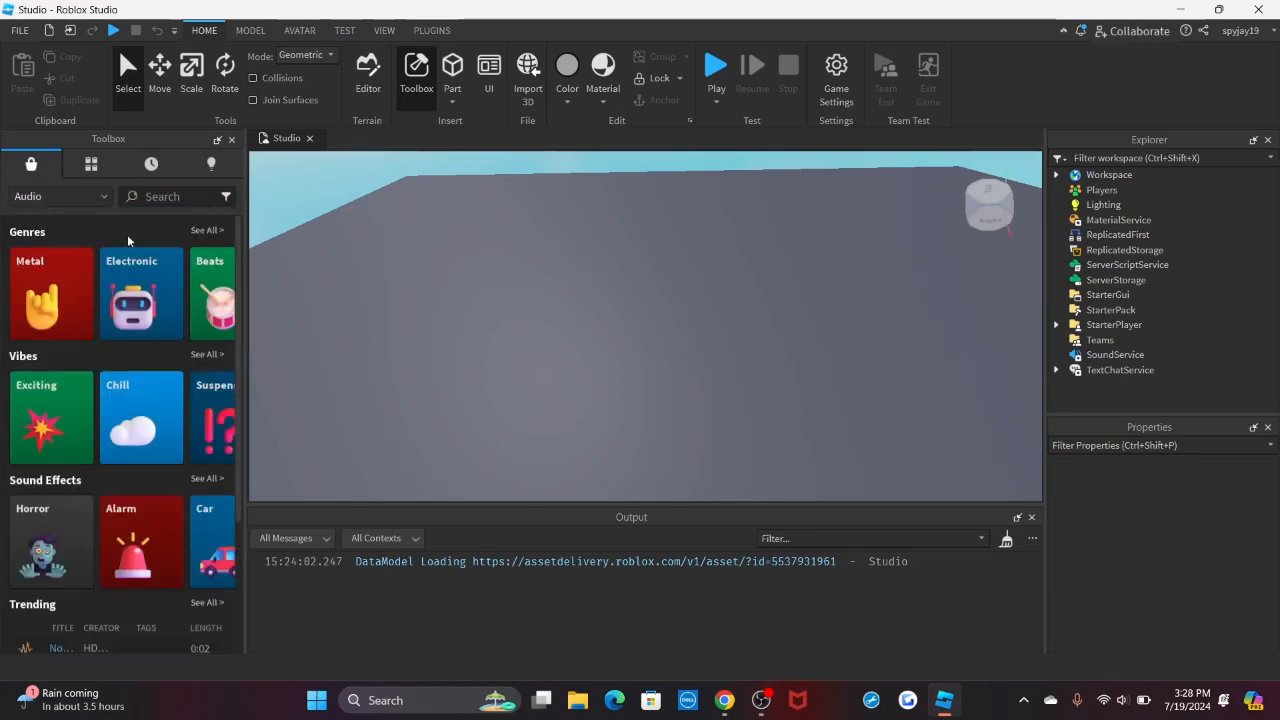
# - Search the audio assets for "domain expansion" and try the first Gojo result
pyautogui.scroll(-4, 135, 228)
pyautogui.click(165, 196)
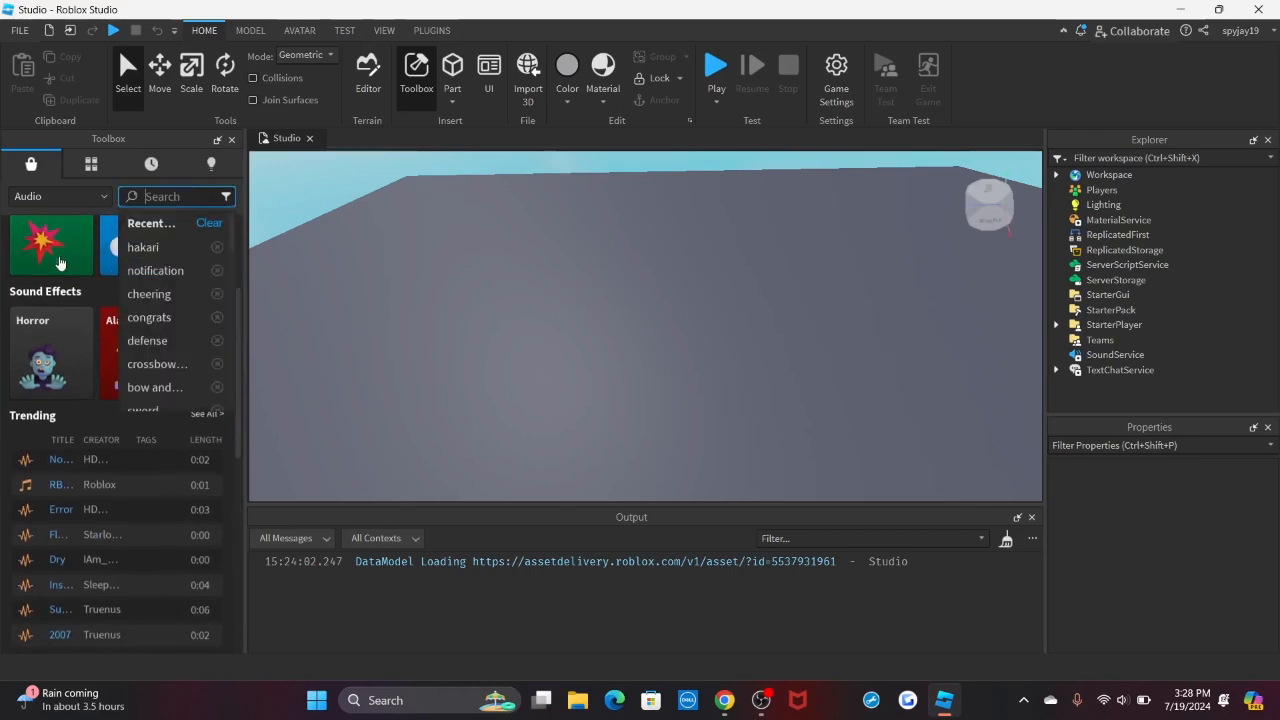
pyautogui.click(87, 186)
pyautogui.click(165, 196)
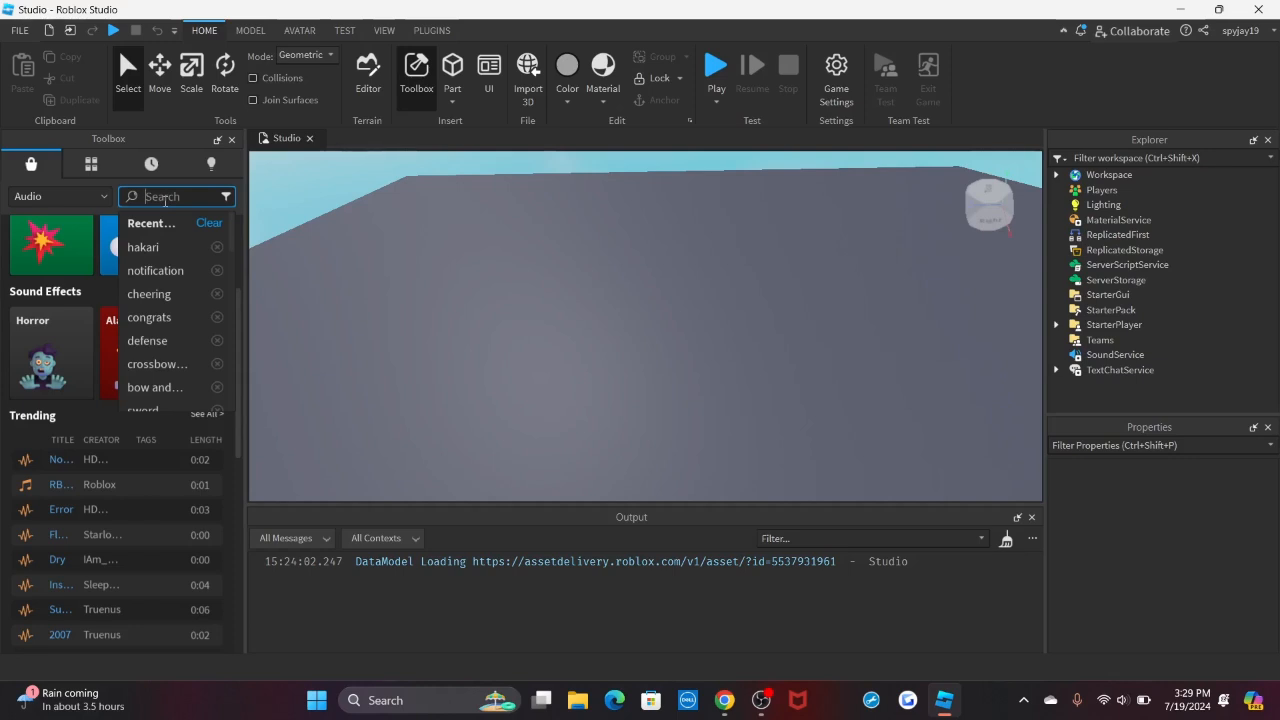
pyautogui.write('domain expansi')
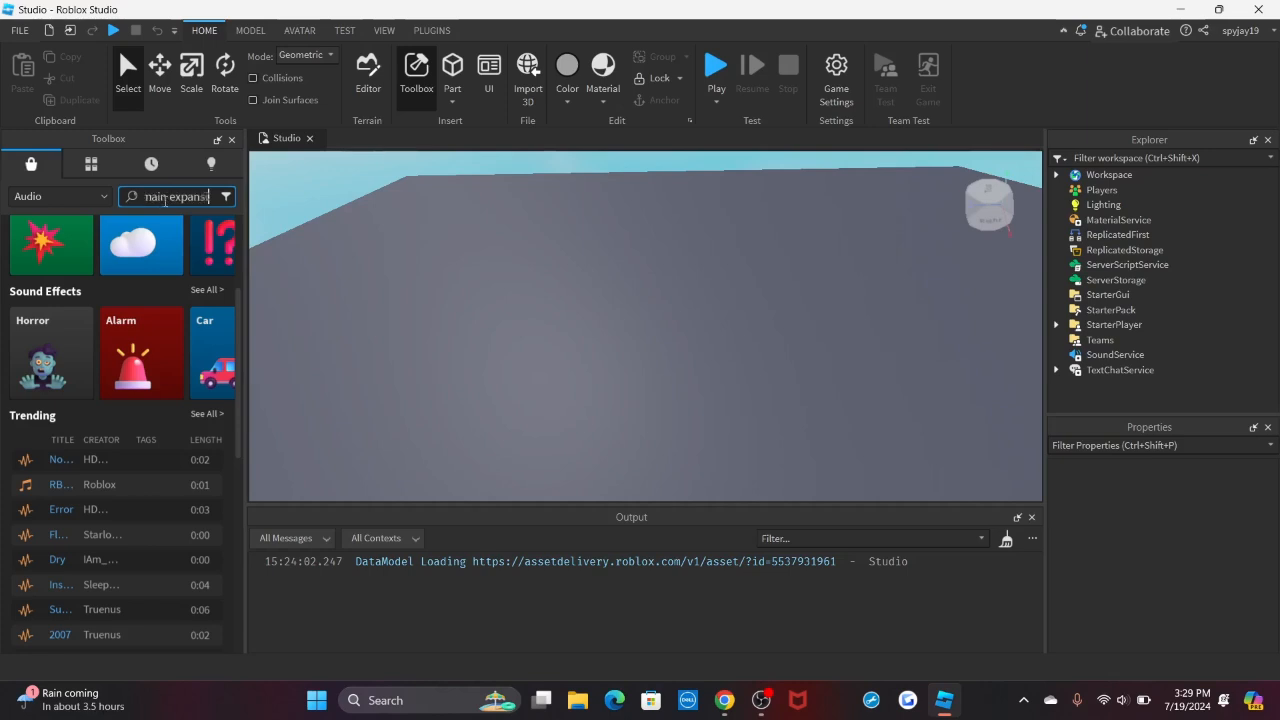
pyautogui.write('on')
pyautogui.press('Return')
pyautogui.click(33, 297)
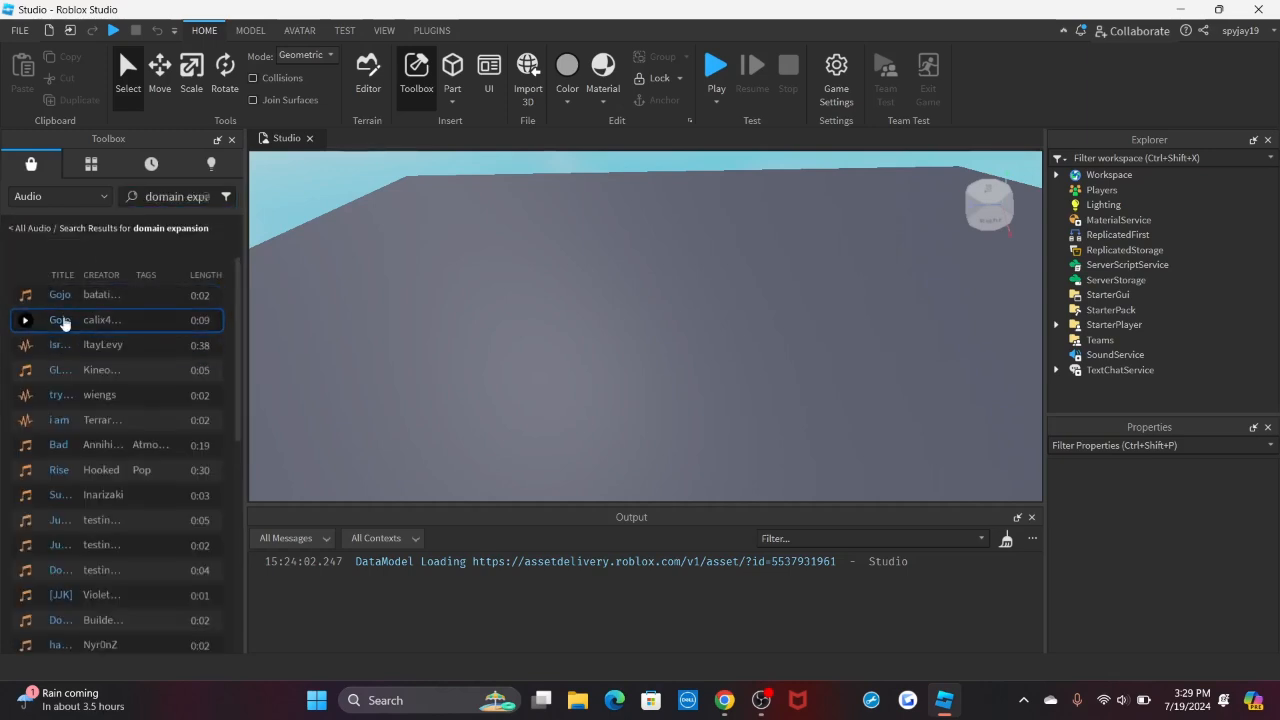
# - Search the audio assets for "gojo domain expansion" in place of the previous search
pyautogui.click(204, 196)
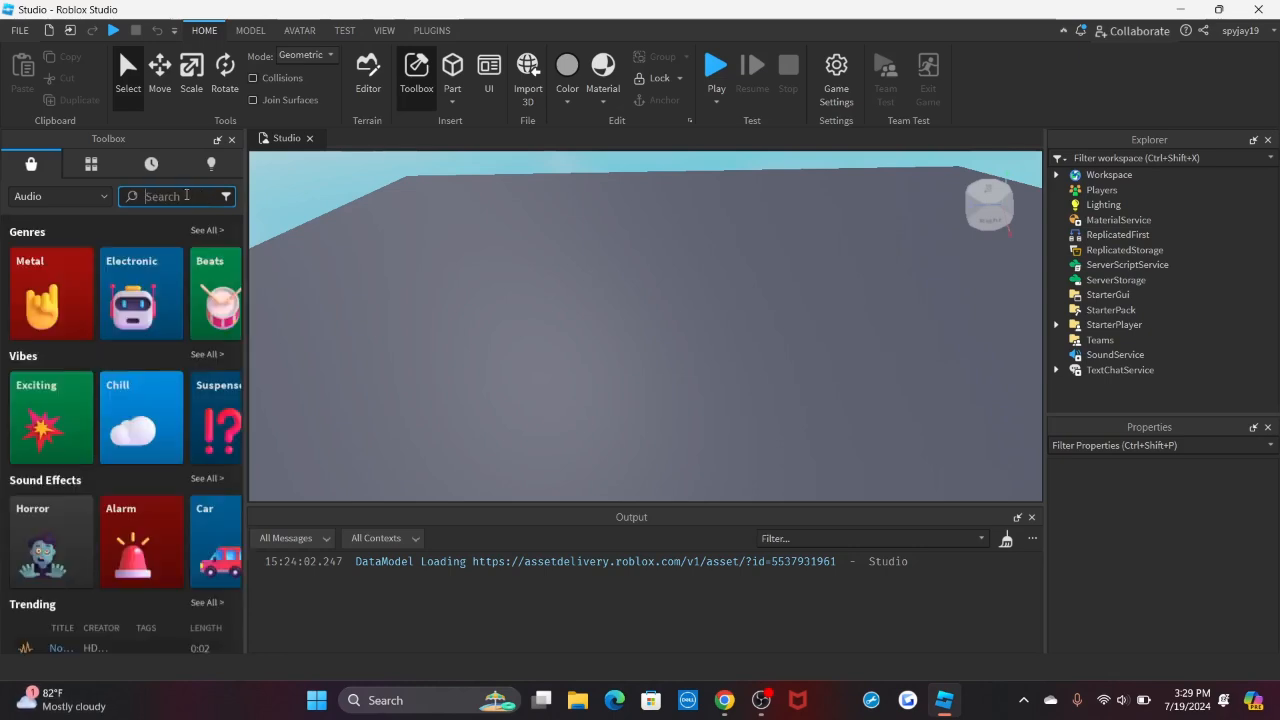
pyautogui.write('gojo domainn')
pyautogui.press('BackSpace')
pyautogui.write('expansion')
pyautogui.press('Return')
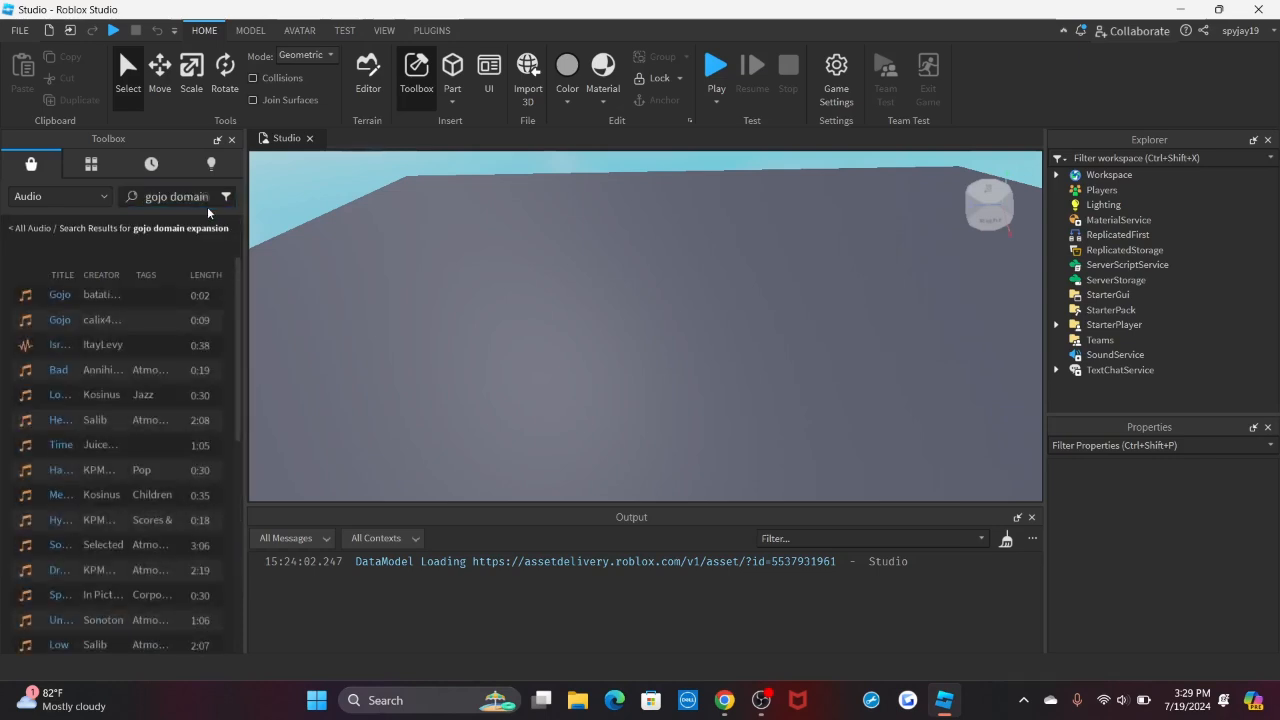
# - Clear the audio search, then insert the trending sound Notice4 and place it in SoundService
pyautogui.click(204, 197)
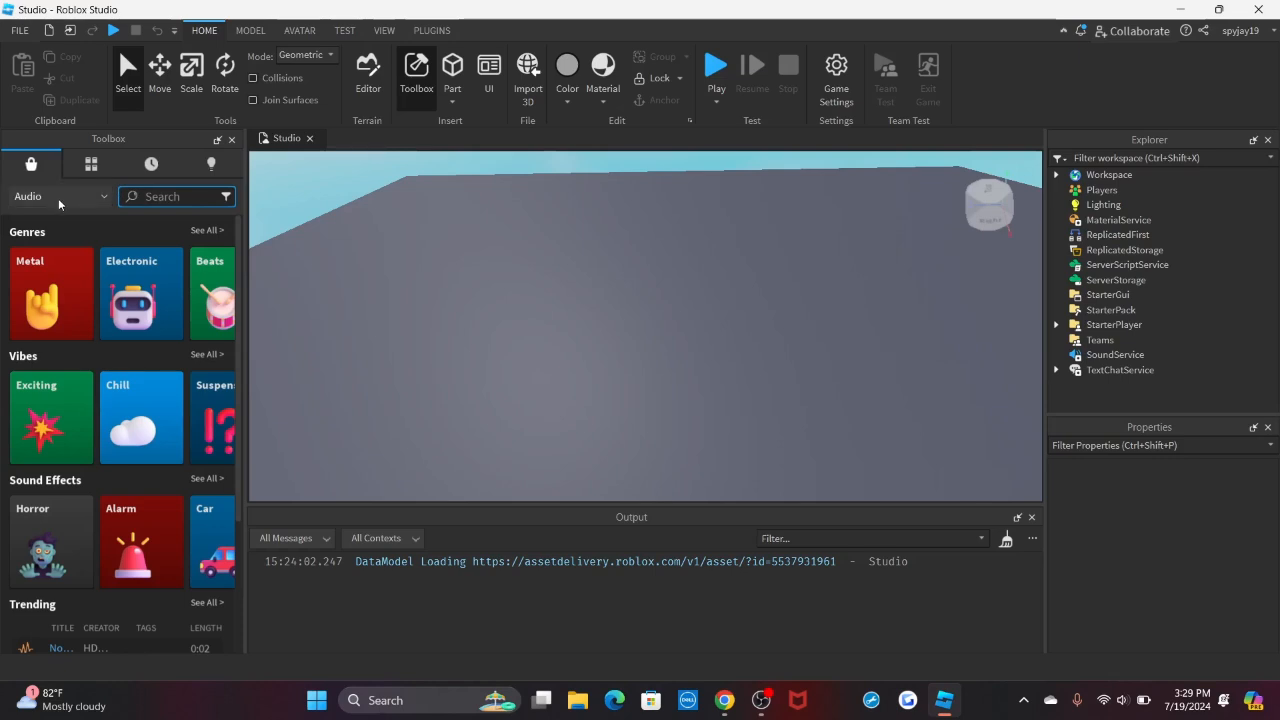
pyautogui.scroll(-3, 60, 320)
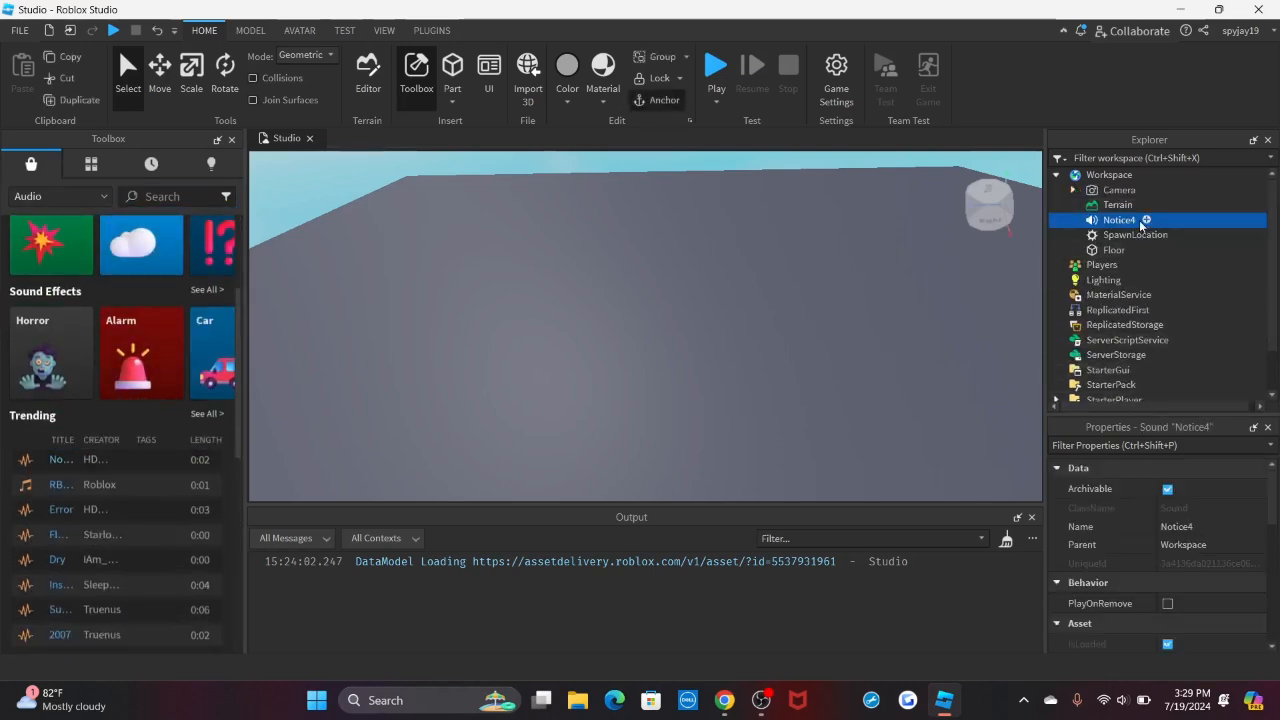
pyautogui.moveTo(1118, 220); pyautogui.dragTo(1117, 388)
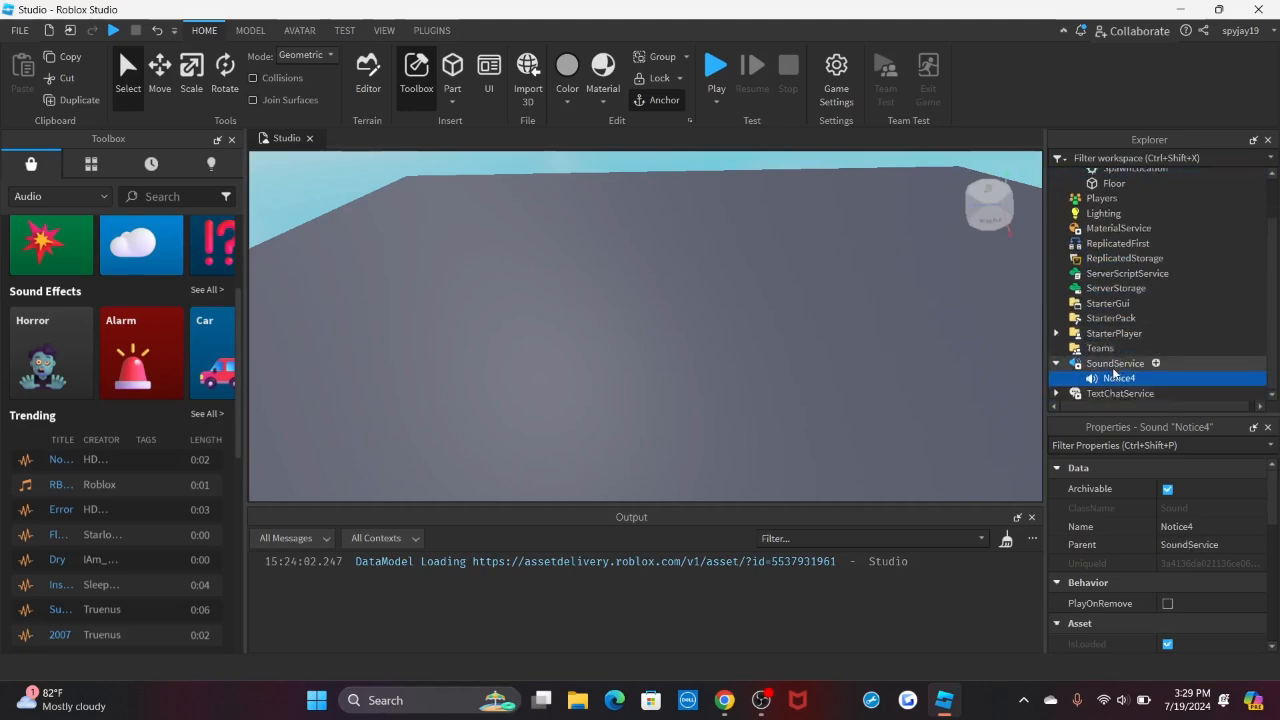
# - Delete the Notice4 sound from SoundService
pyautogui.rightClick(1097, 378)
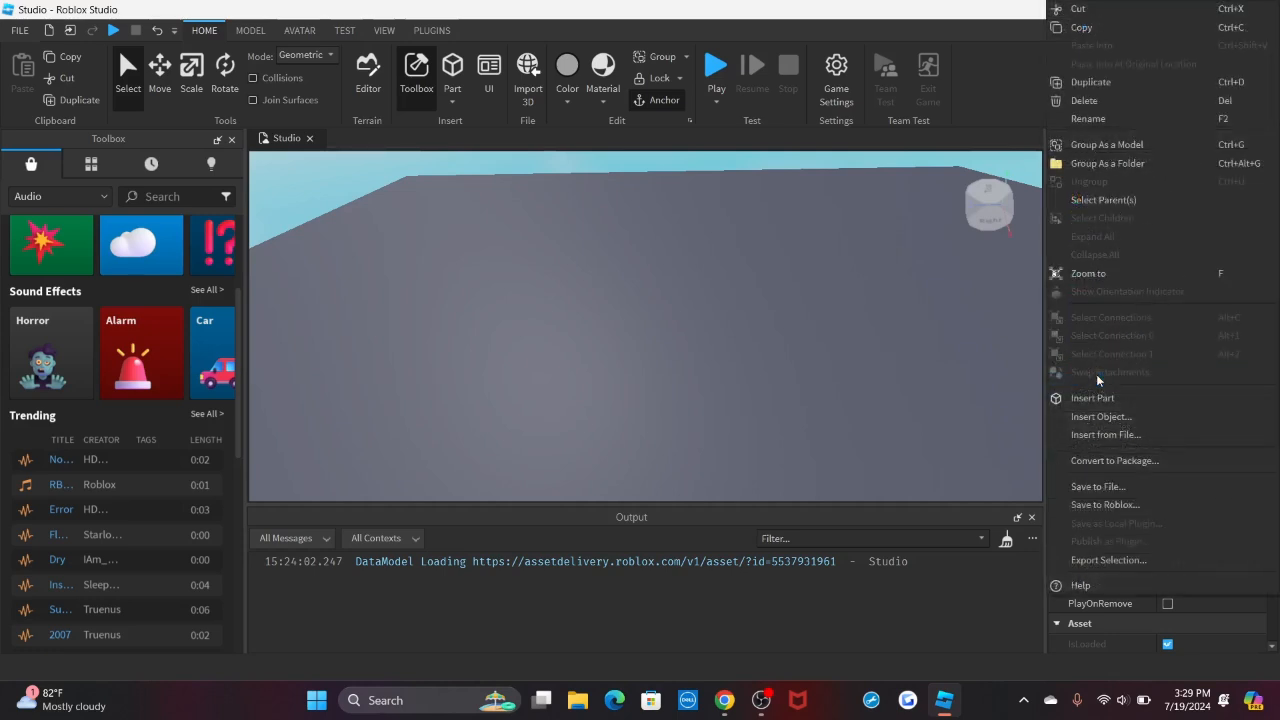
pyautogui.click(1111, 100)
# - Switch the Toolbox category to Models and search for "combat effects"
pyautogui.click(76, 197)
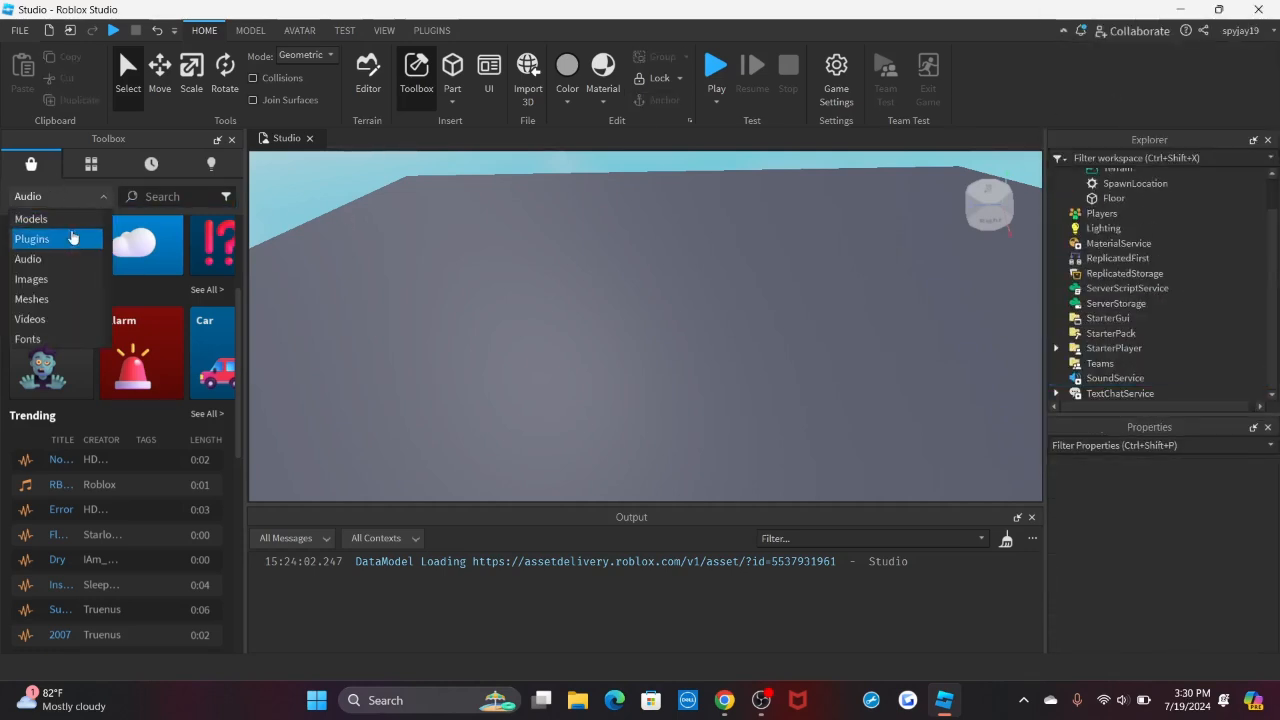
pyautogui.click(65, 216)
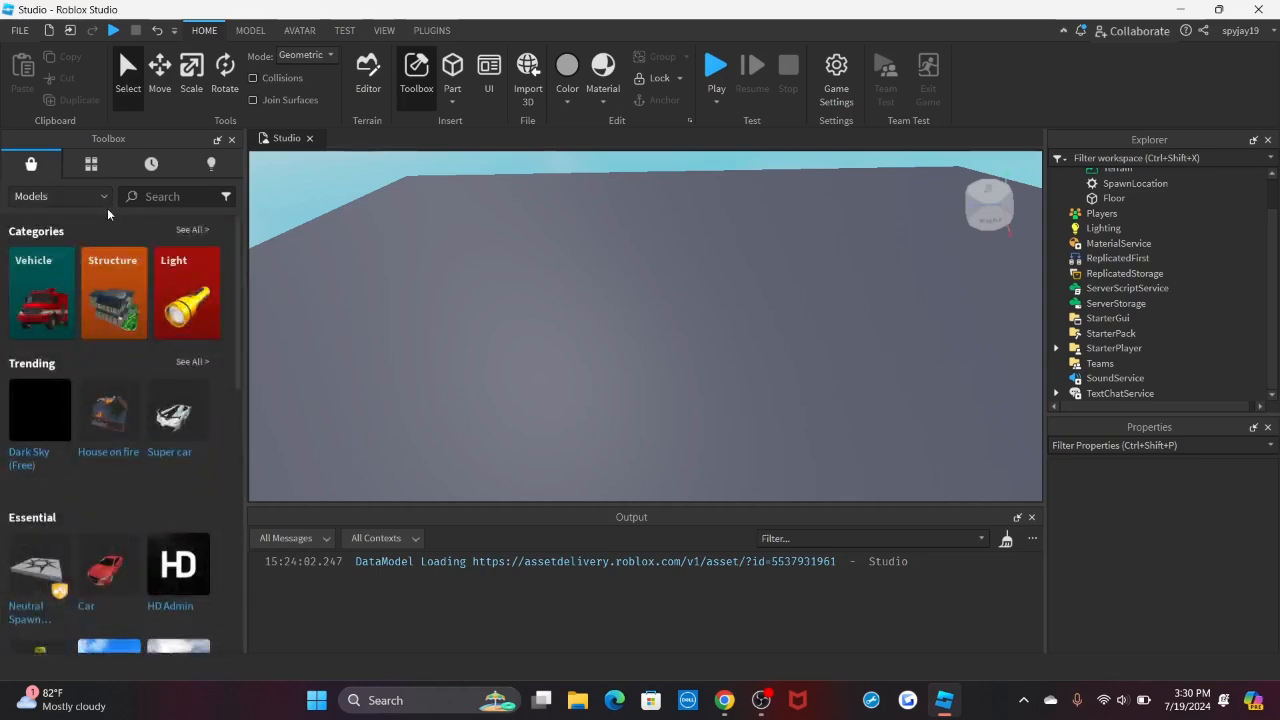
pyautogui.click(212, 198)
pyautogui.click(191, 197)
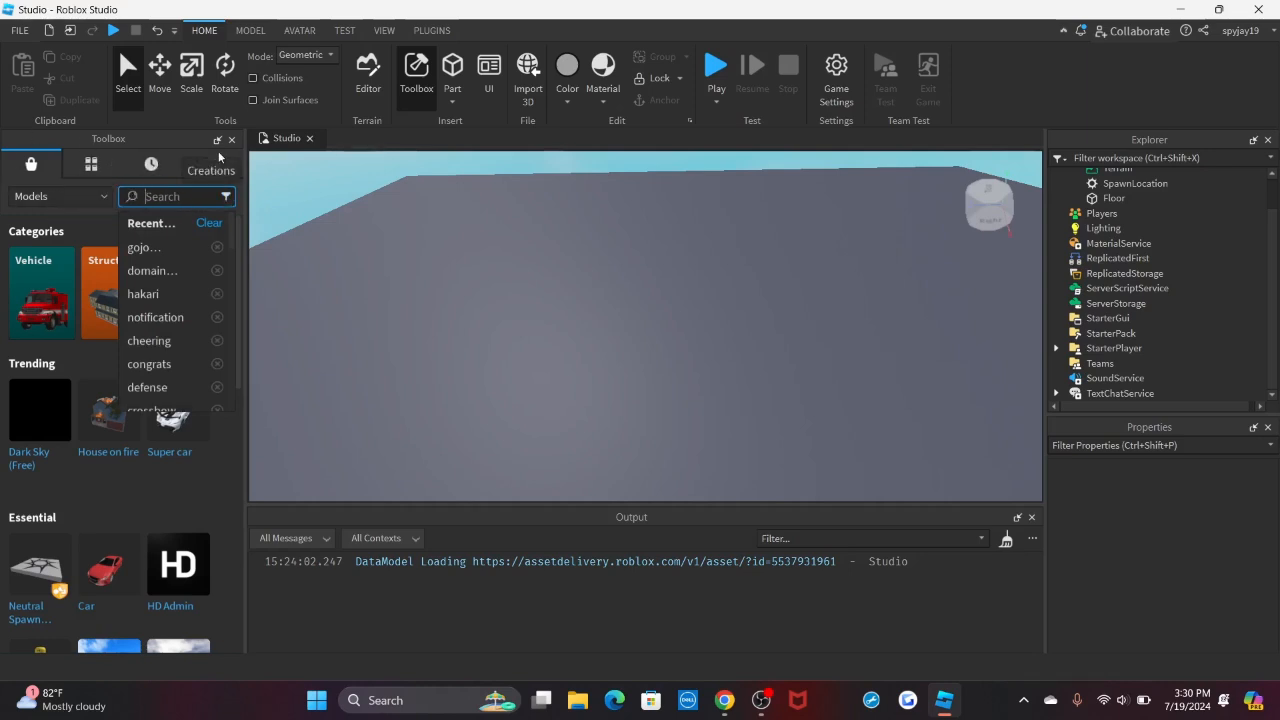
pyautogui.write('combat ef')
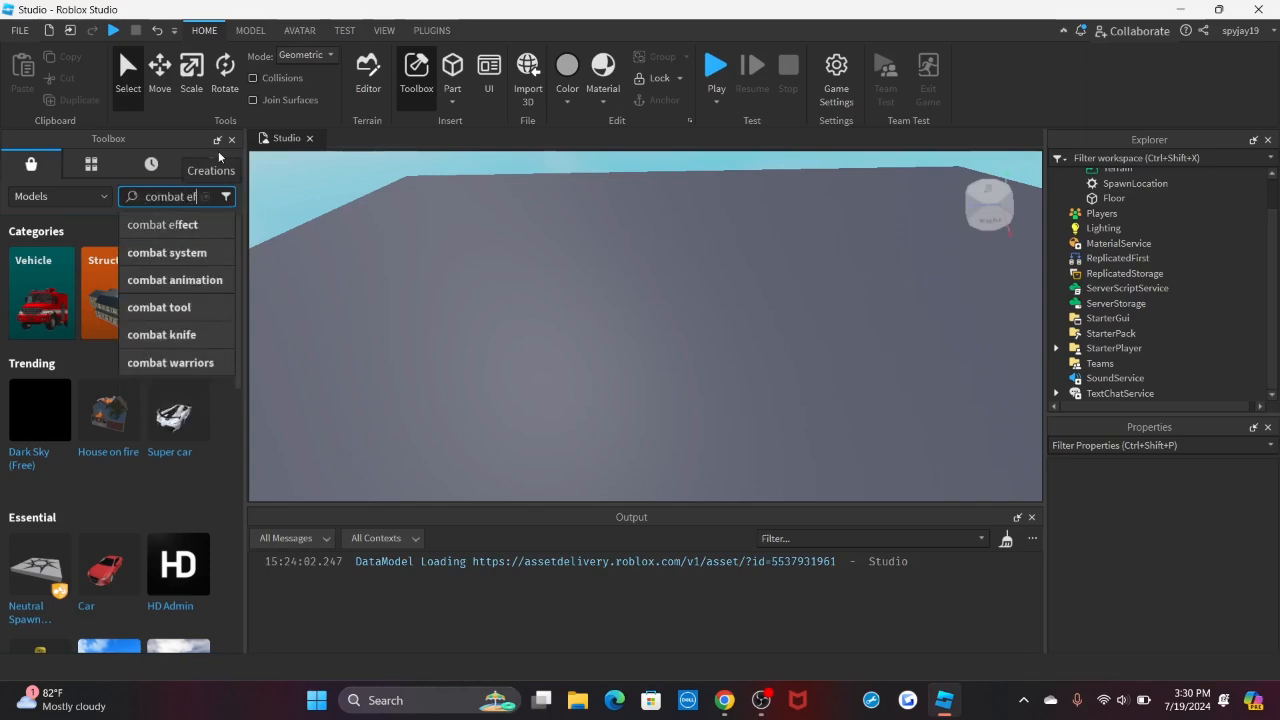
pyautogui.write('fects')
pyautogui.press('Return')
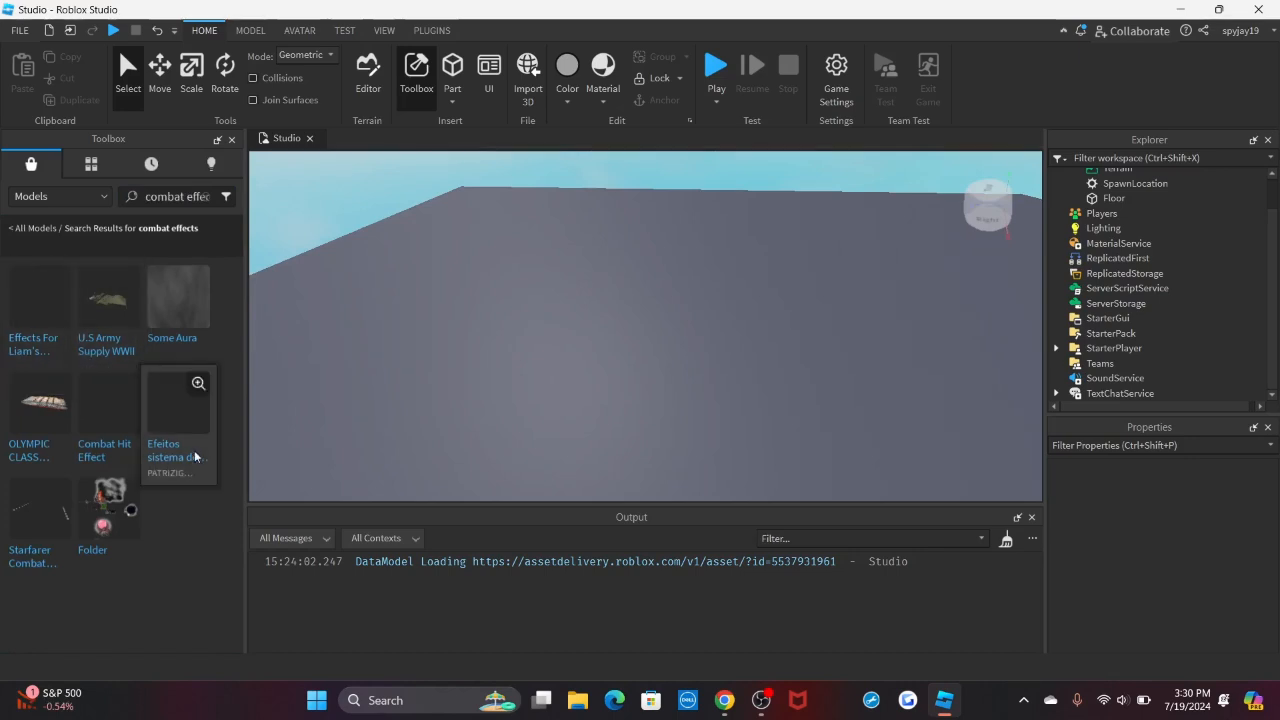
# - Search the models for "effects" and browse the results
pyautogui.click(209, 197)
pyautogui.click(206, 196)
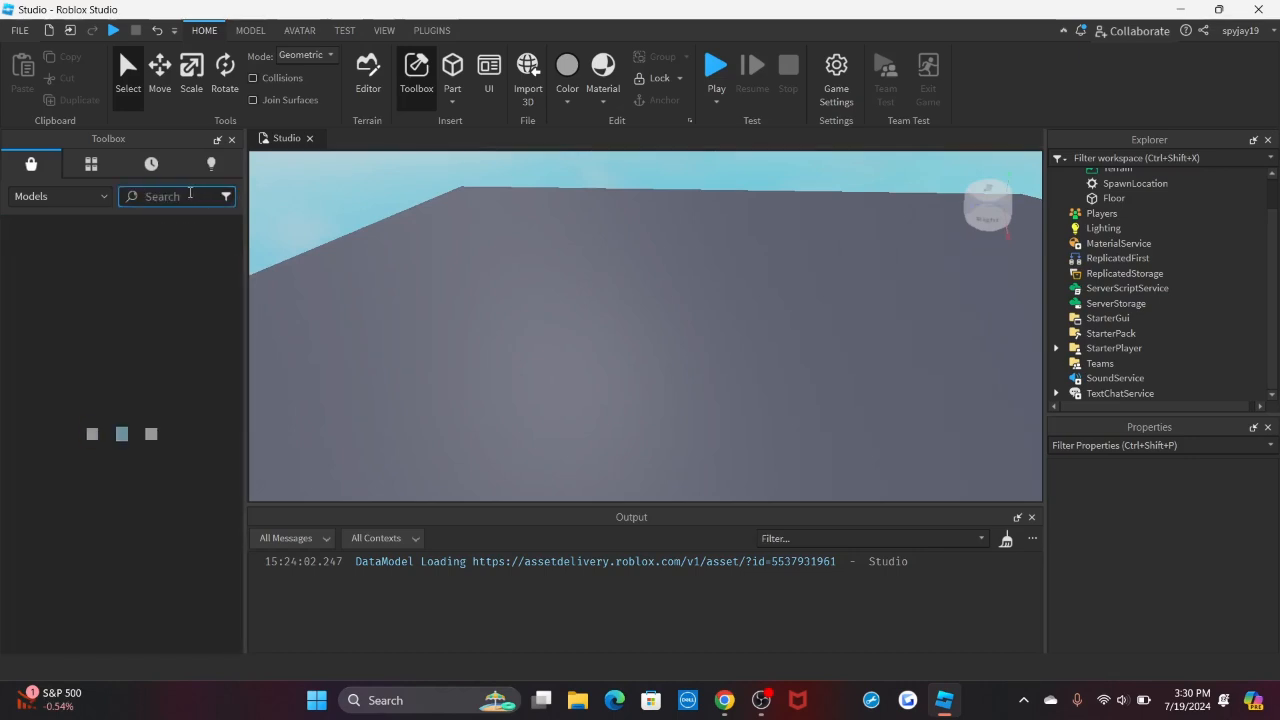
pyautogui.write('effects')
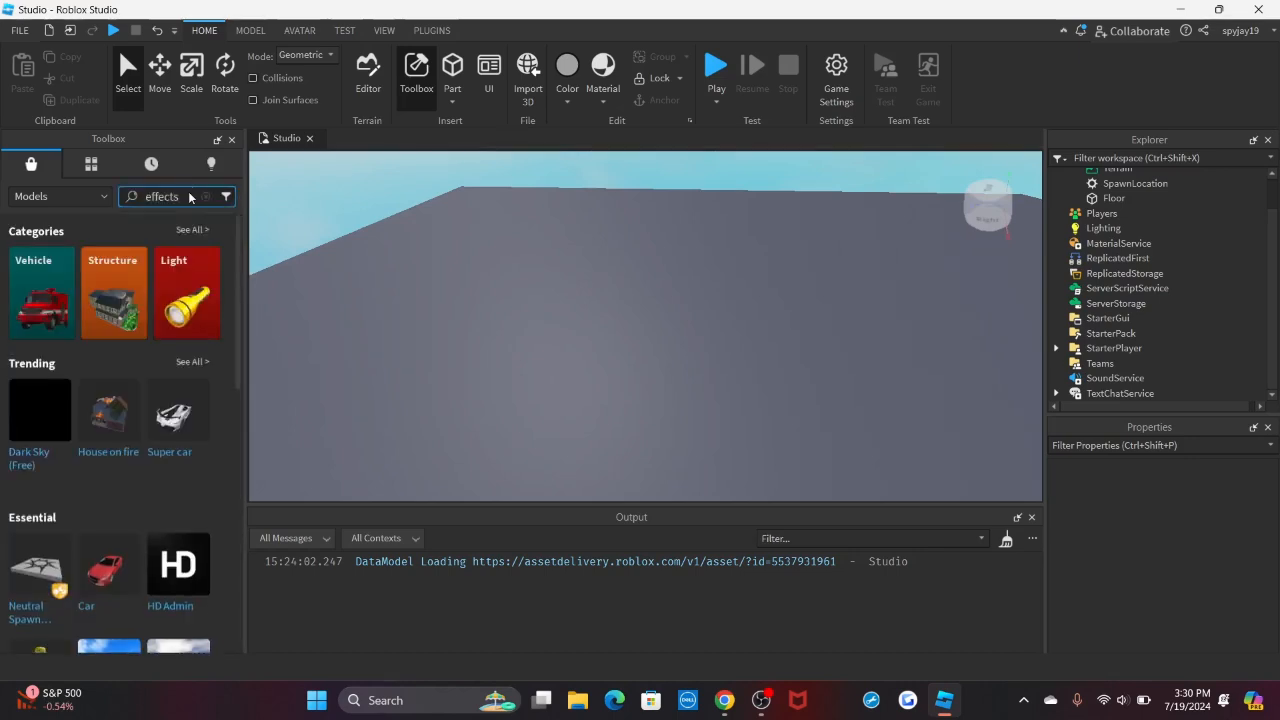
pyautogui.press('Return')
pyautogui.scroll(-5, 128, 392)
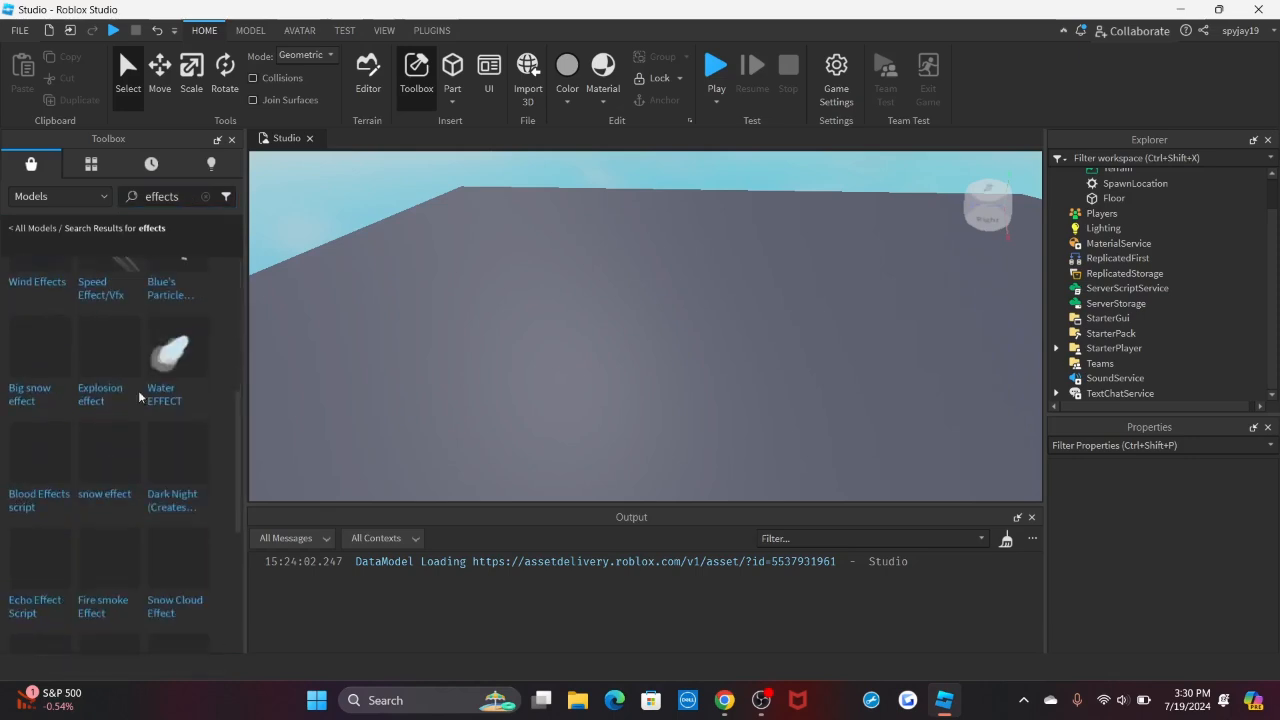
pyautogui.scroll(2, 110, 330)
pyautogui.scroll(-4, 200, 290)
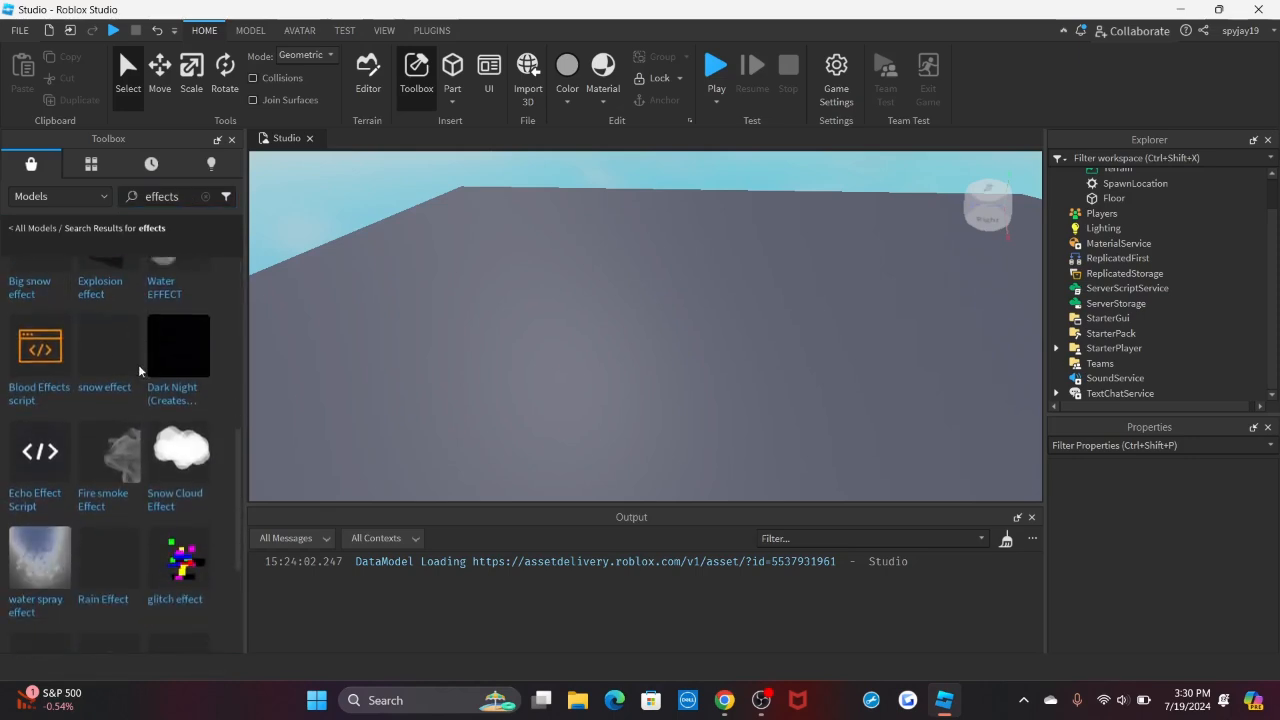
pyautogui.click(205, 196)
pyautogui.write('punch vfc')
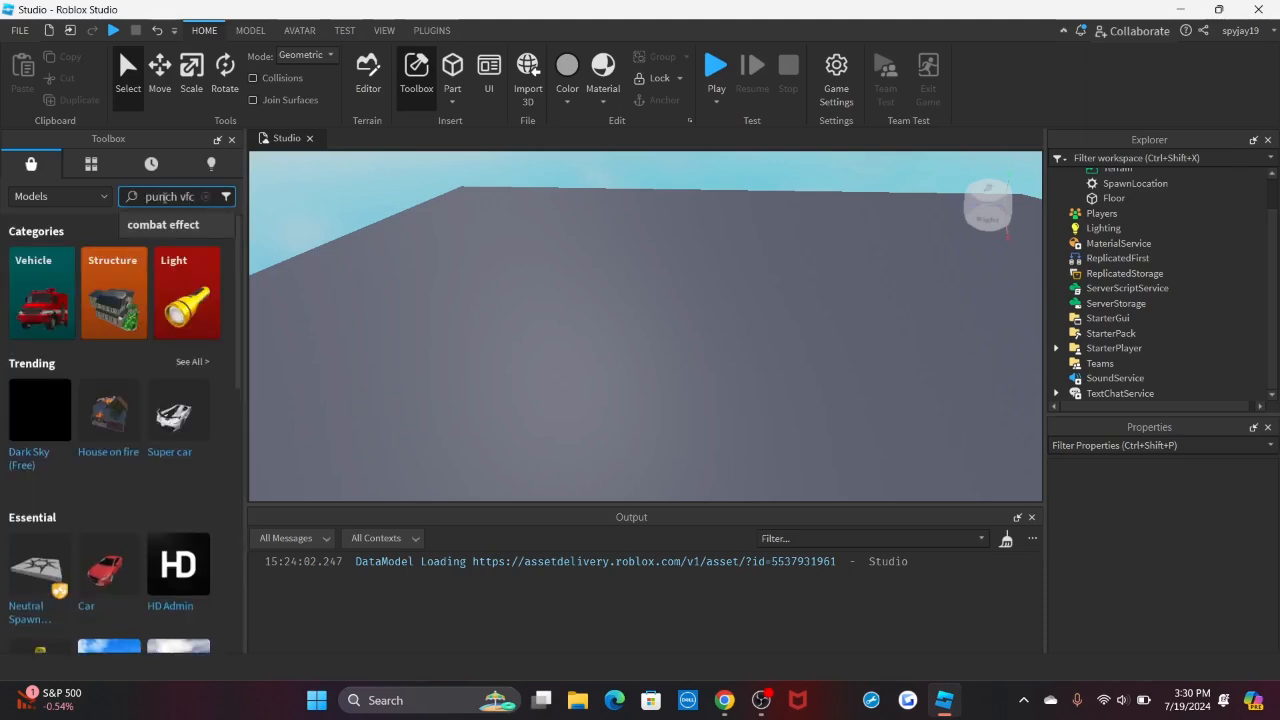
pyautogui.press('Return')
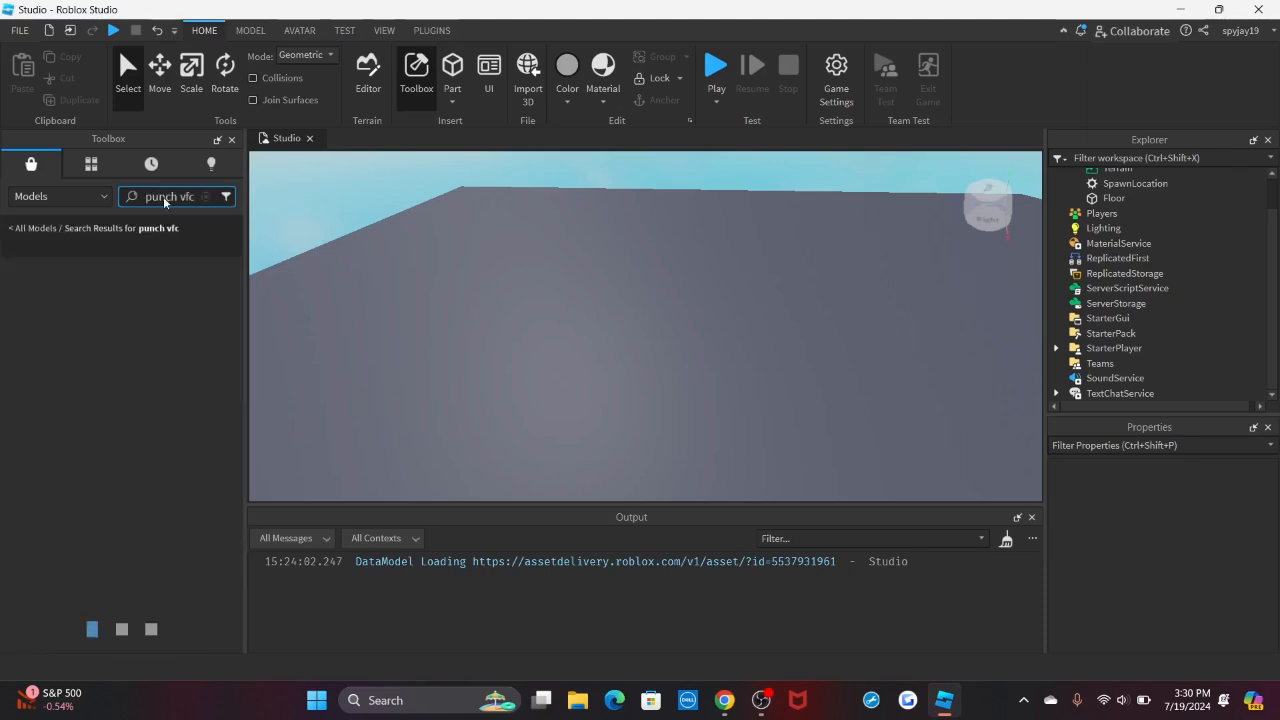
# - Search the models for "punch vfx" and browse the results
pyautogui.click(205, 196)
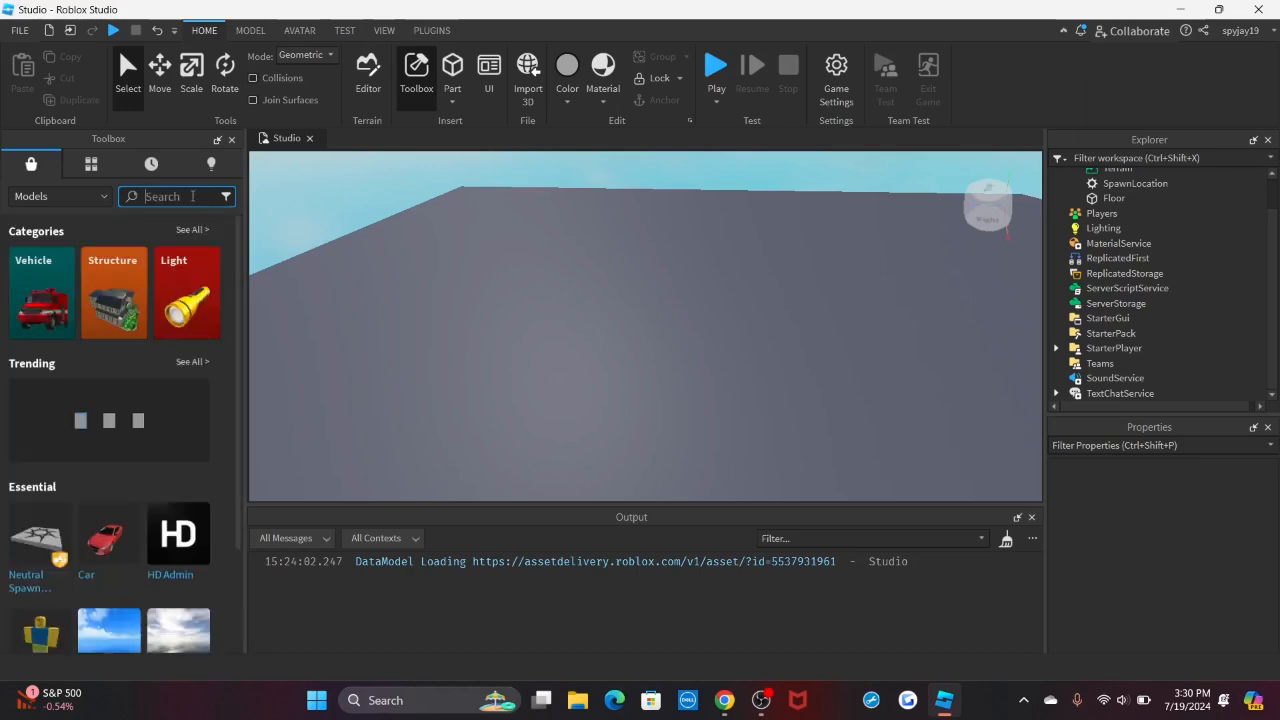
pyautogui.write('punch vfx')
pyautogui.press('Return')
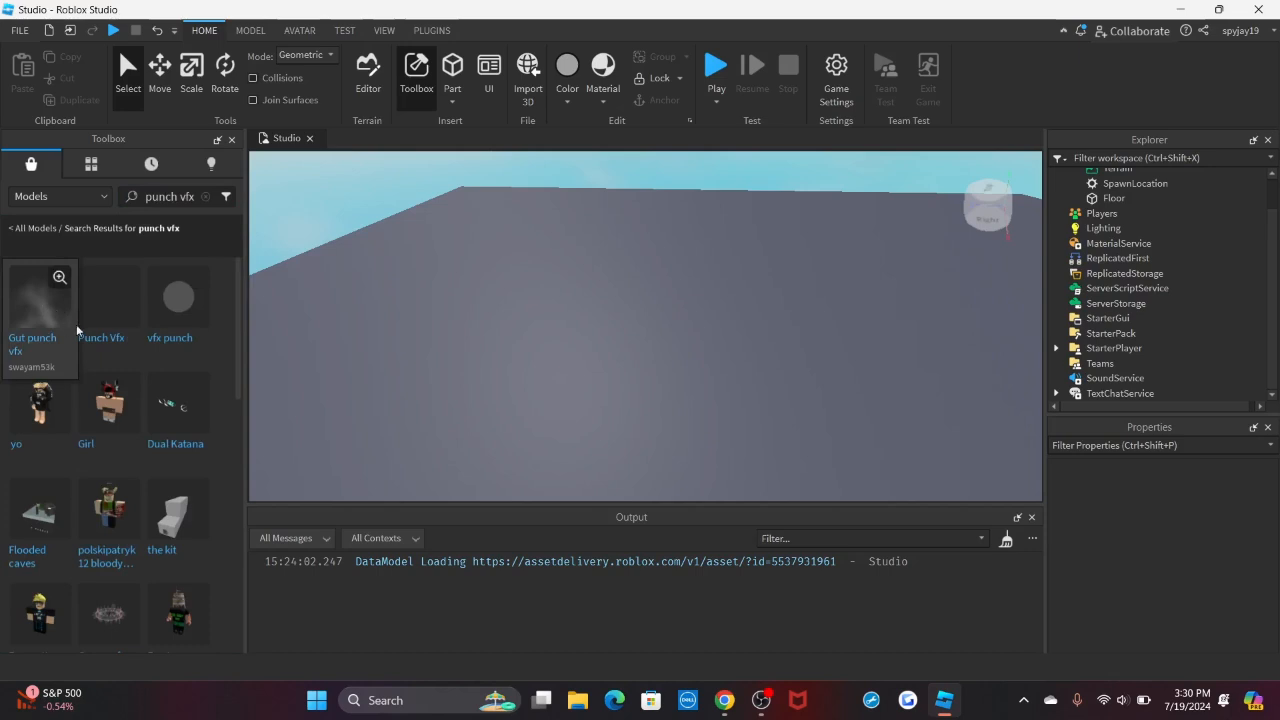
pyautogui.scroll(-5, 110, 330)
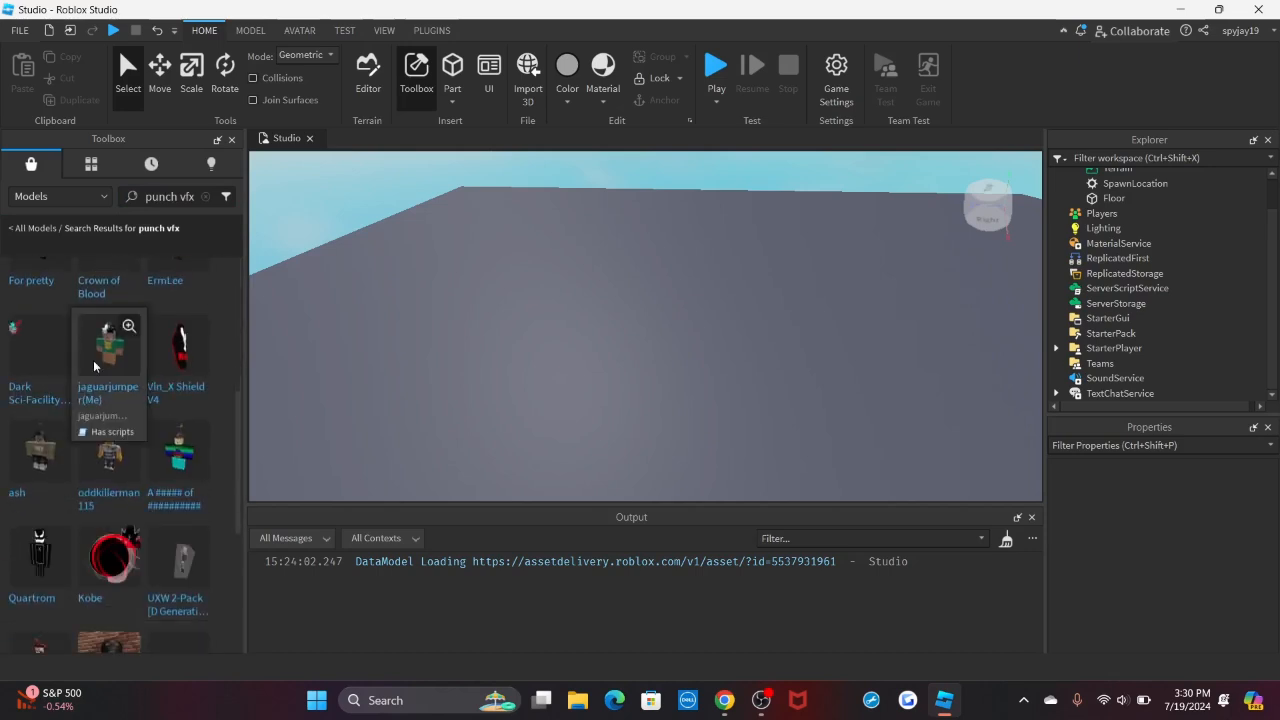
pyautogui.scroll(4, 94, 366)
# - Search the models for "vfx" in place of the punch search
pyautogui.click(205, 196)
pyautogui.write('vfx')
pyautogui.press('Return')
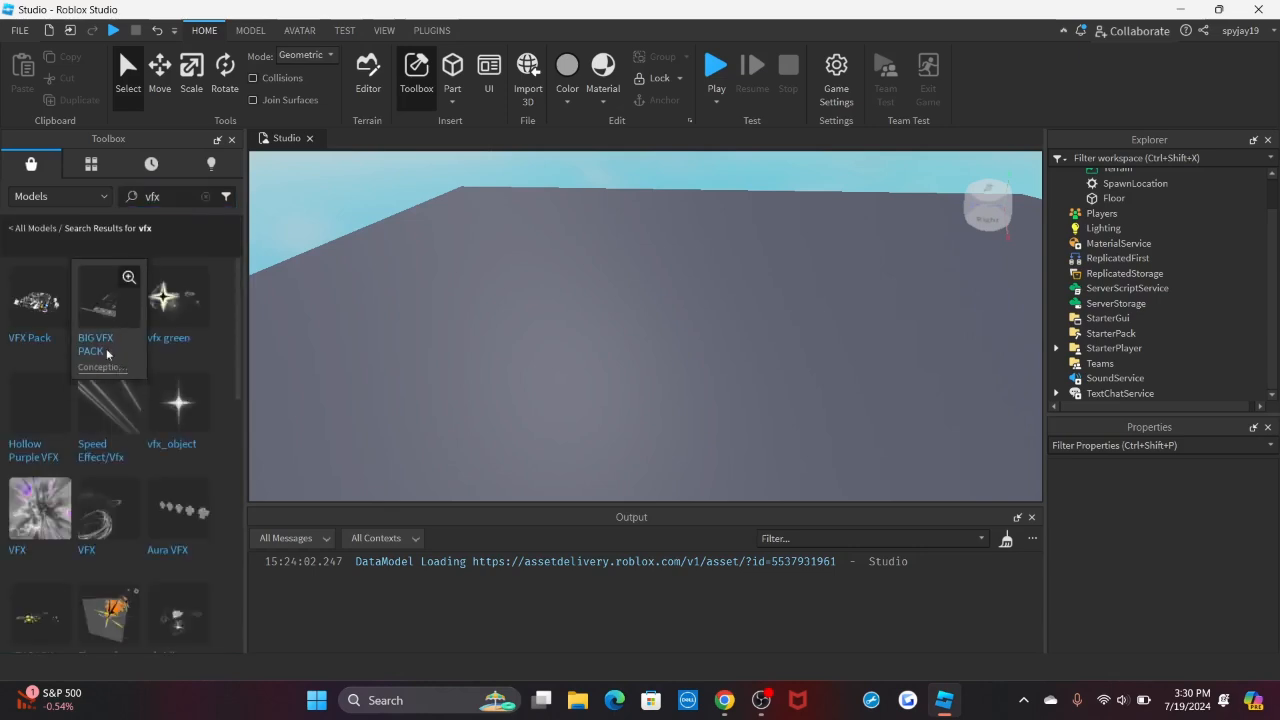
# - Examine the available effect models and packs in the vfx results, and clear the search
pyautogui.scroll(-6, 90, 366)
pyautogui.scroll(-3, 76, 365)
pyautogui.moveTo(115, 362)
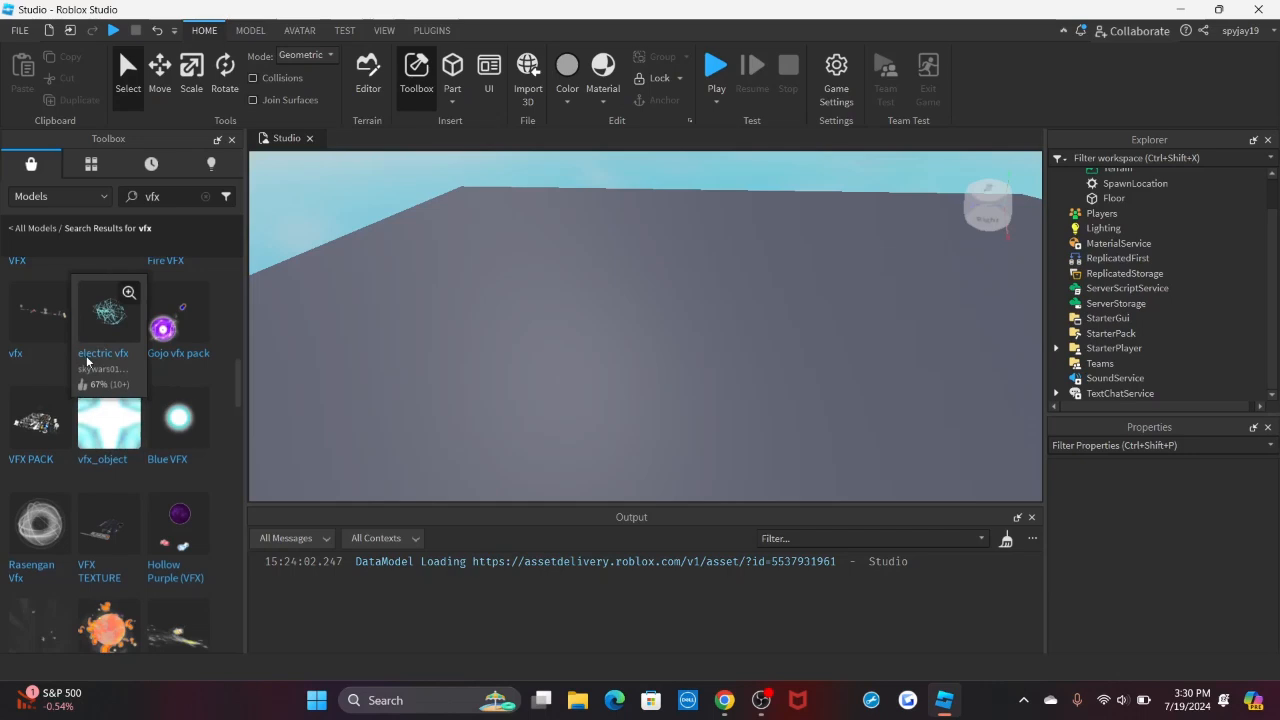
pyautogui.scroll(3, 115, 362)
pyautogui.moveTo(93, 467)
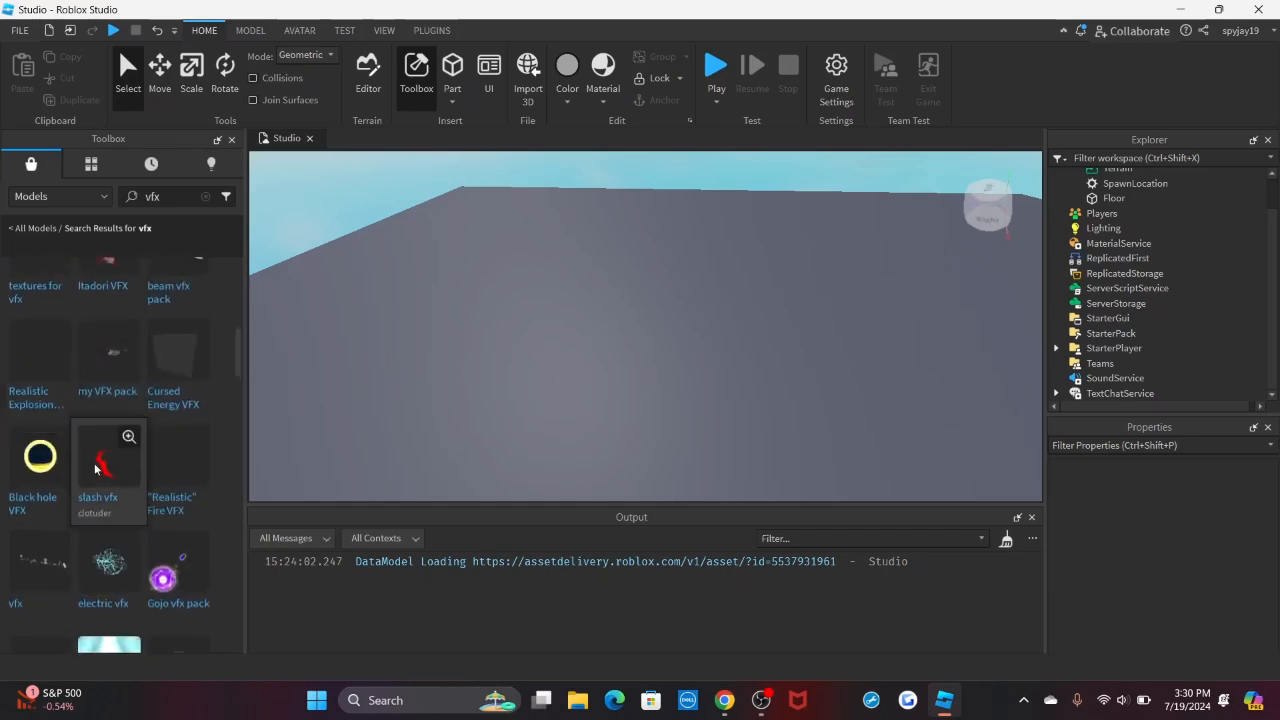
pyautogui.scroll(-3, 102, 326)
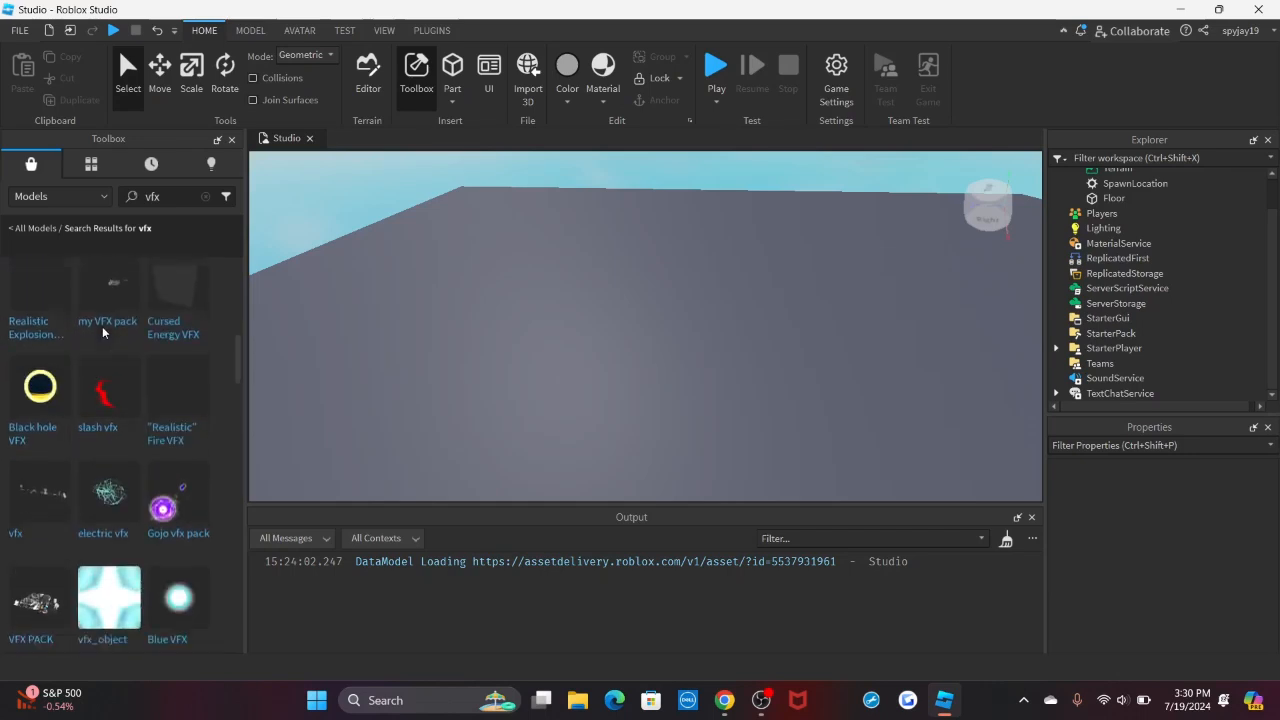
pyautogui.scroll(-5, 118, 450)
pyautogui.scroll(10, 123, 305)
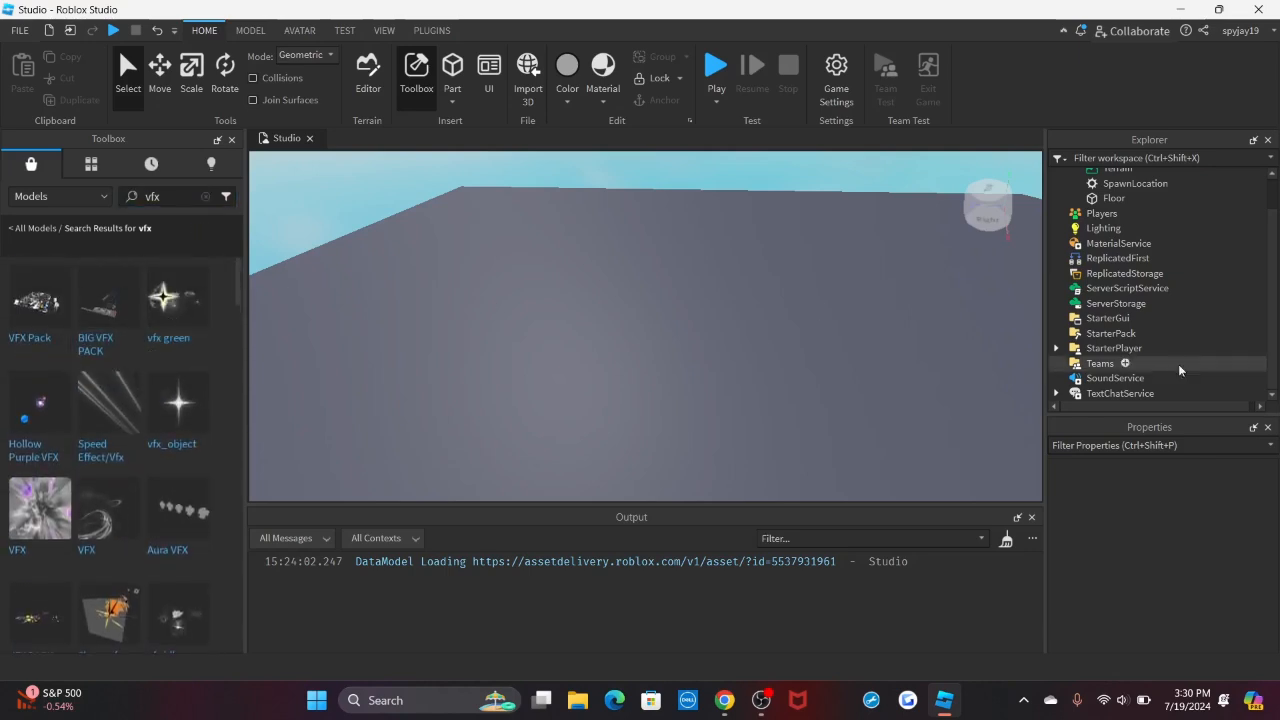
pyautogui.scroll(2, 1101, 244)
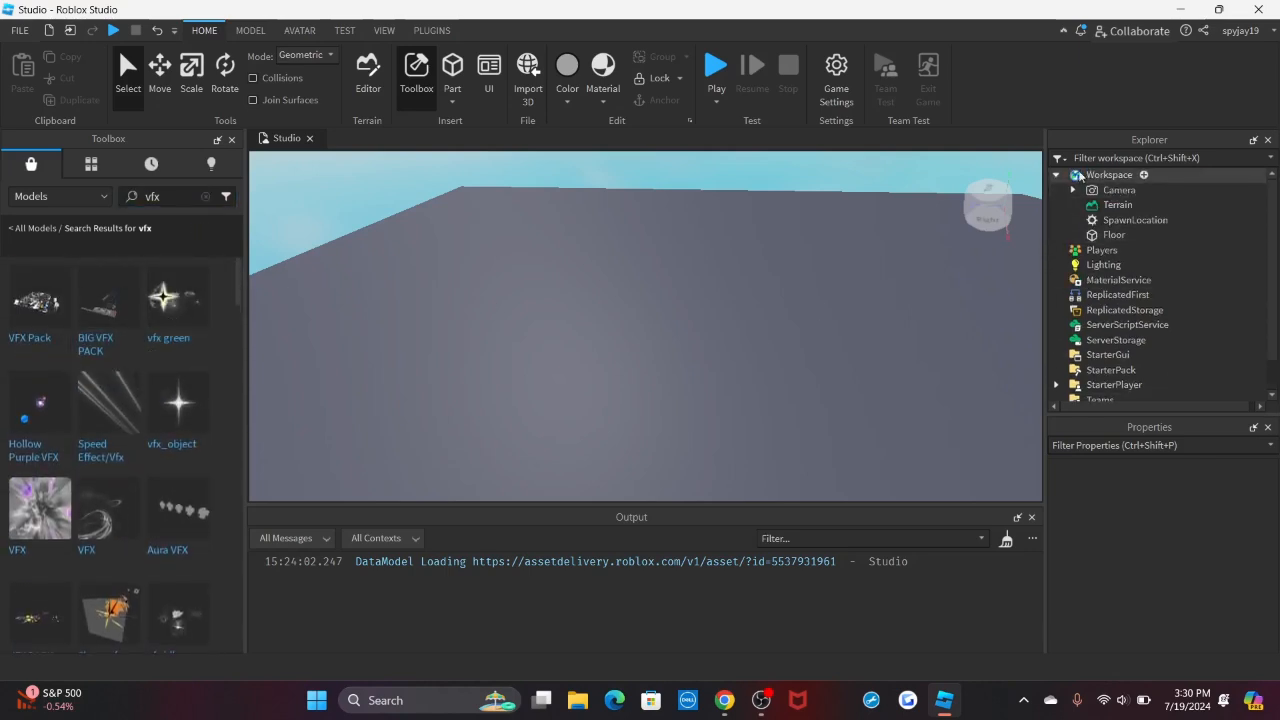
pyautogui.click(205, 196)
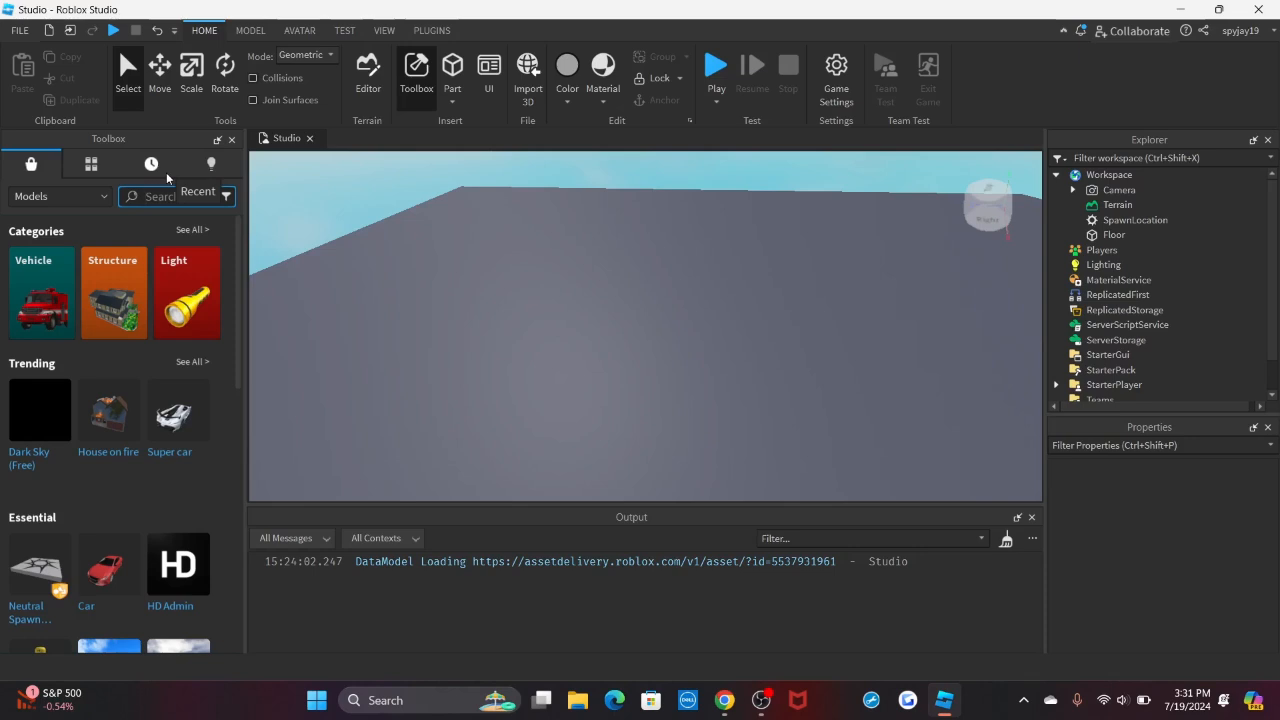
# - Search the Toolbox models for "punch animation" and browse the results
pyautogui.write('punch animation')
pyautogui.press('Return')
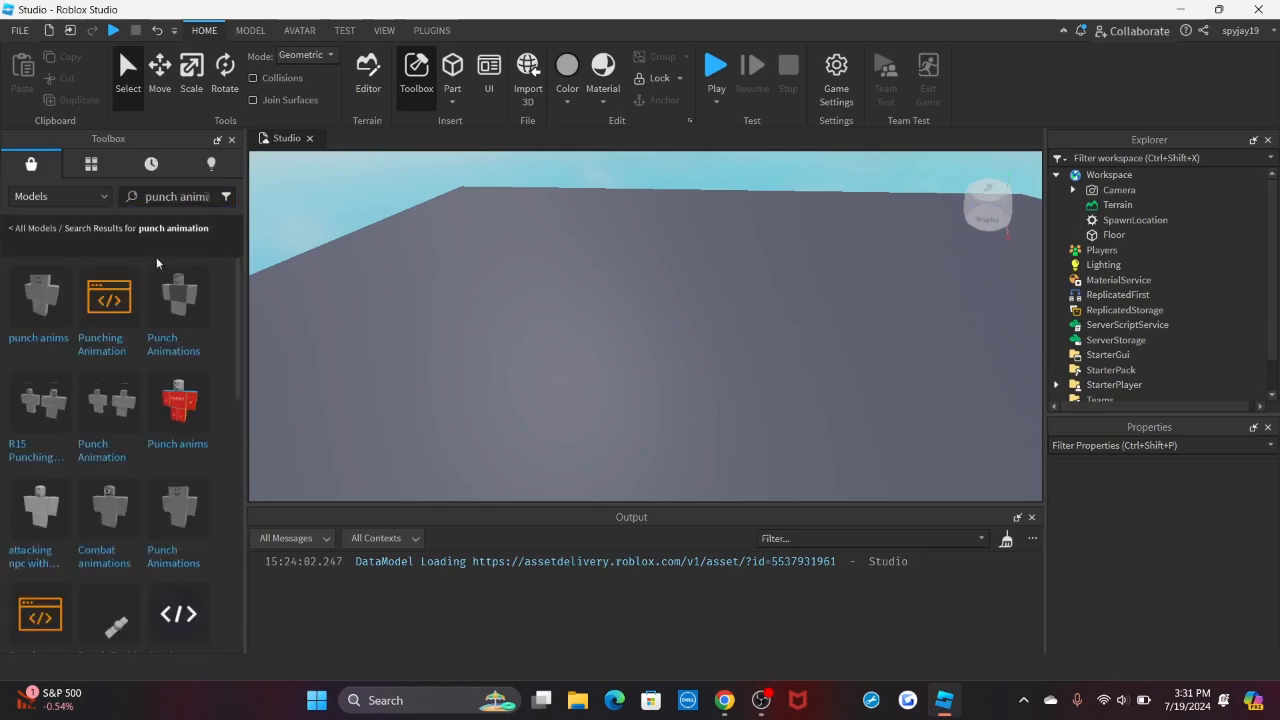
pyautogui.scroll(-3, 115, 357)
pyautogui.scroll(3, 77, 321)
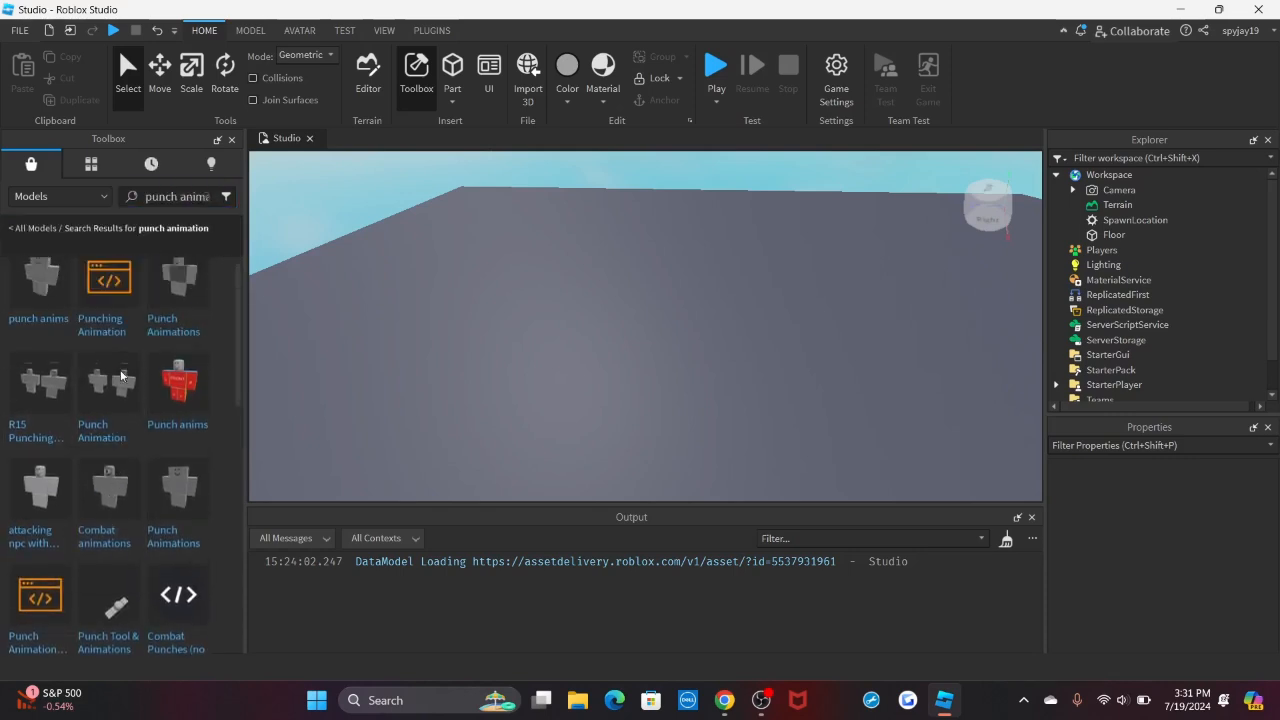
# - Search the Toolbox models for "combat animations" in place of the punch search
pyautogui.click(205, 196)
pyautogui.write('combat animations')
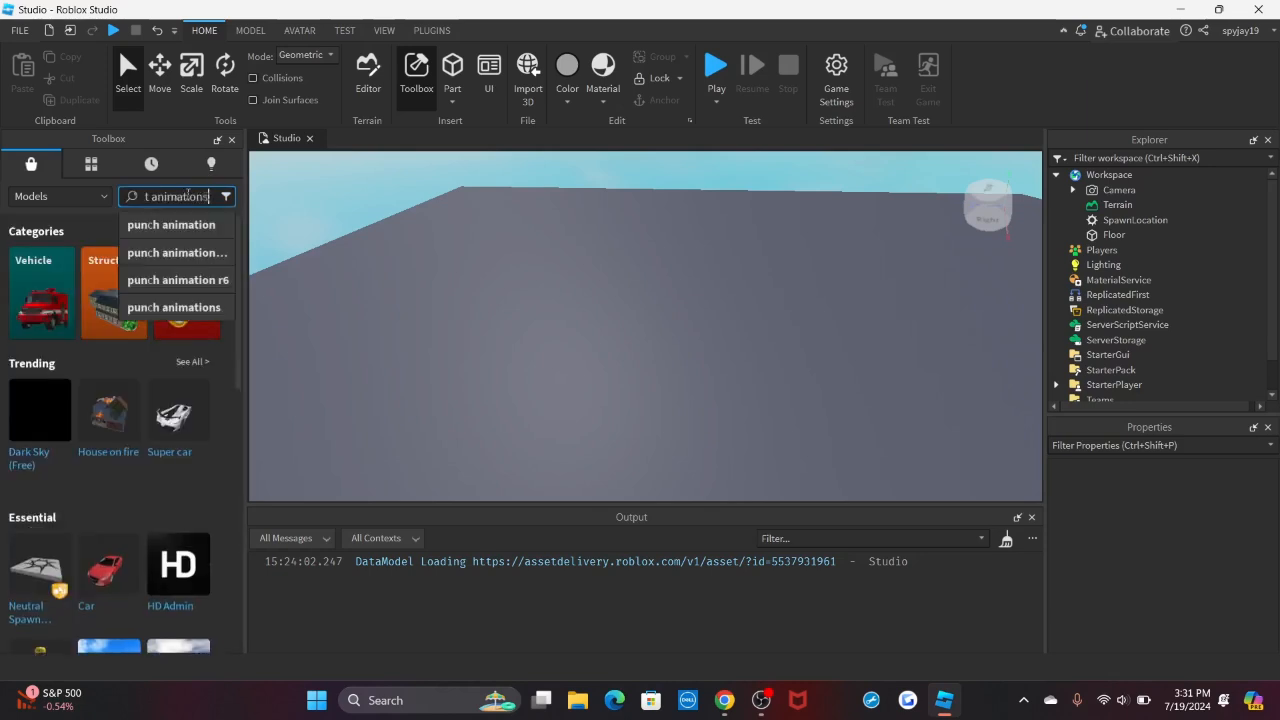
pyautogui.press('Return')
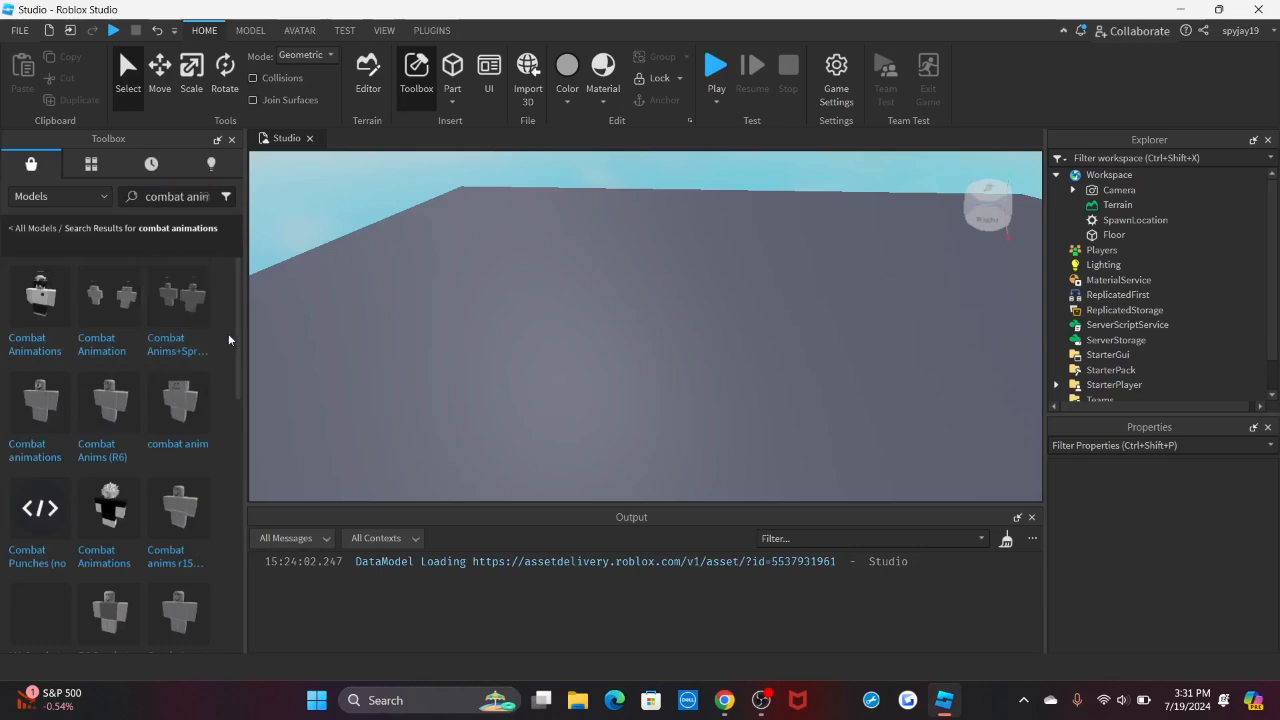
# - Insert the Combat Anims (R6) model from the results into the workspace and reposition its dummy on the floor
pyautogui.moveTo(342, 291); pyautogui.dragTo(343, 289, button='right')
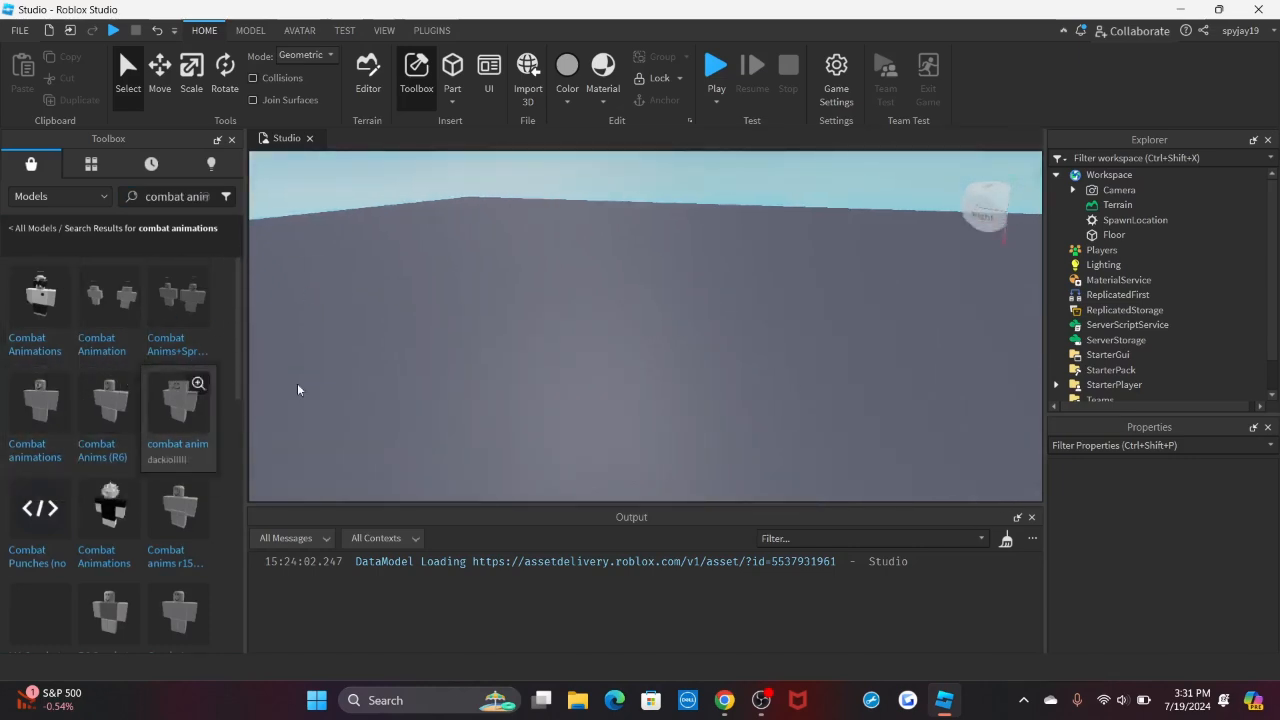
pyautogui.moveTo(254, 401); pyautogui.dragTo(9, 260, button='right')
pyautogui.click(104, 417)
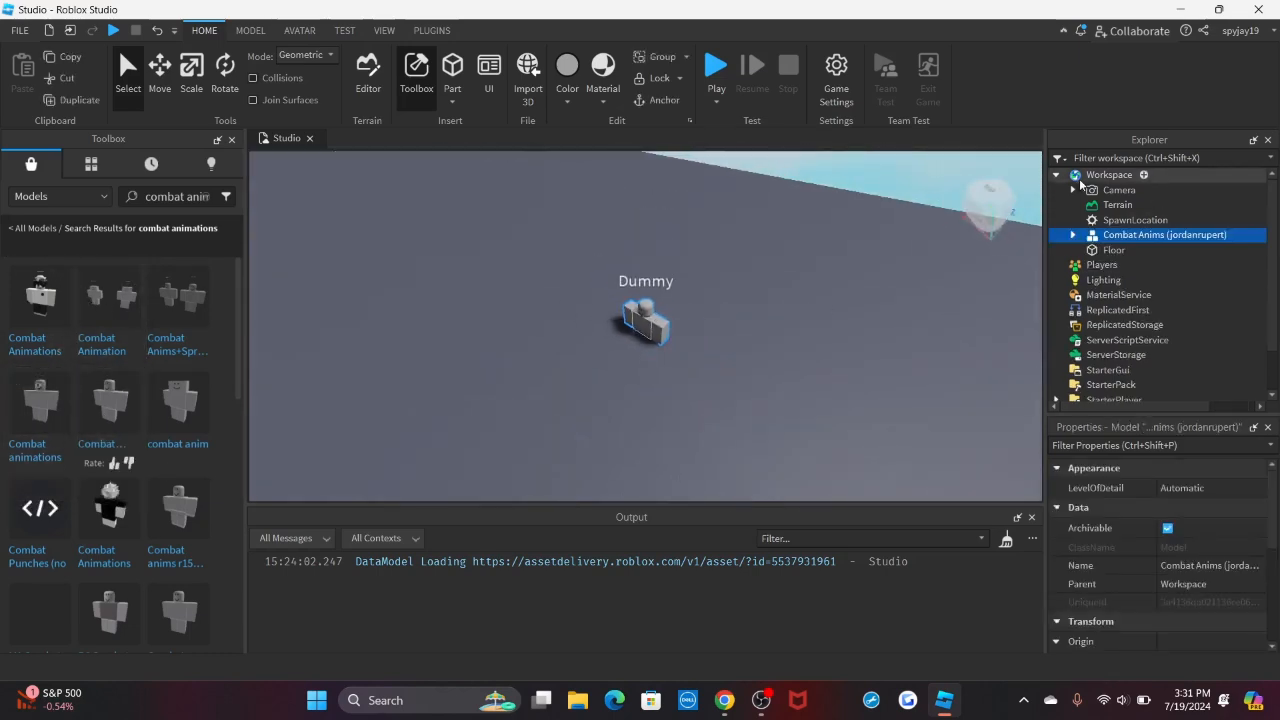
pyautogui.moveTo(655, 322); pyautogui.dragTo(598, 346)
pyautogui.moveTo(454, 271); pyautogui.dragTo(523, 345, button='right')
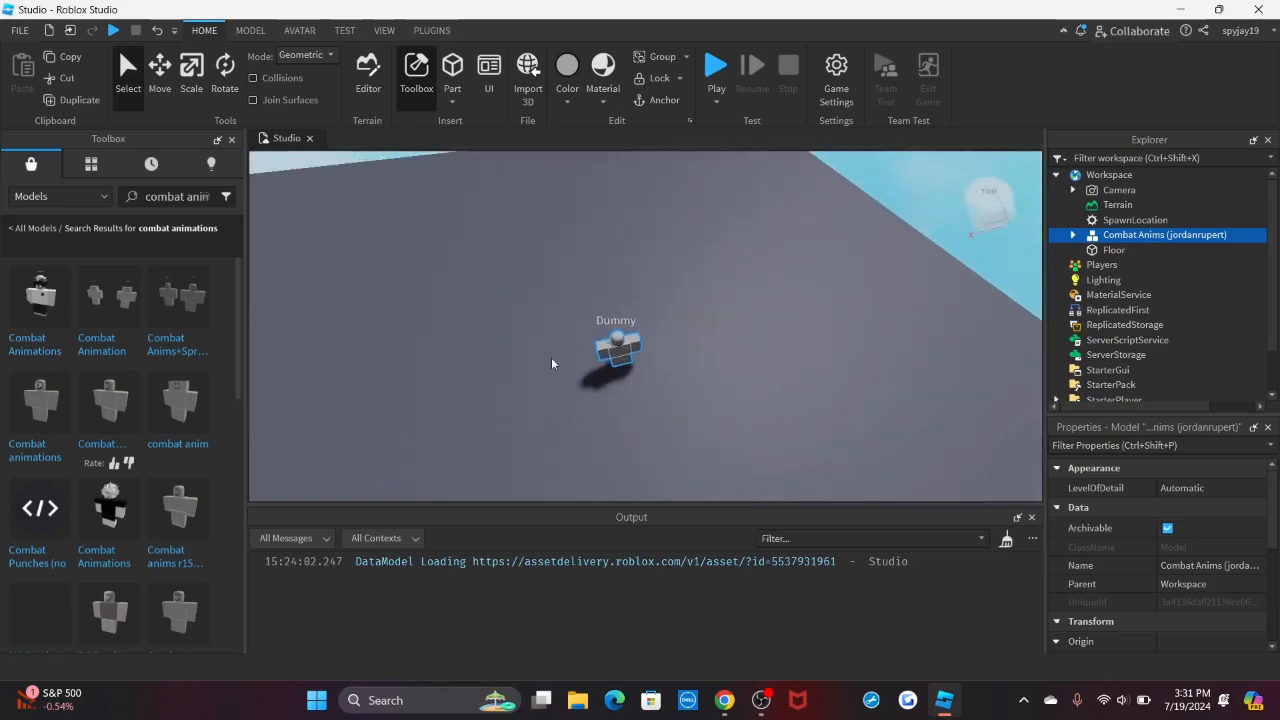
# - Close the Output window and open the Animation Editor with the dummy deselected
pyautogui.click(1032, 517)
pyautogui.moveTo(511, 231); pyautogui.dragTo(565, 287, button='right')
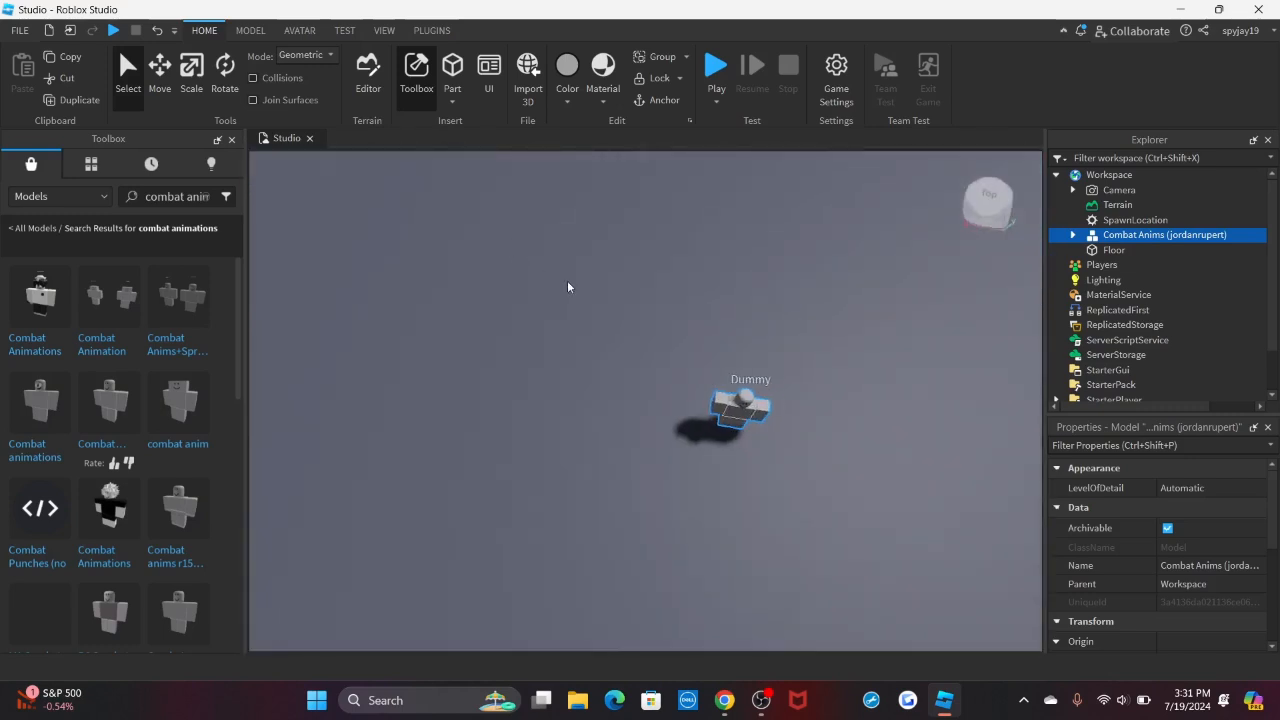
pyautogui.press('d')
pyautogui.click(500, 303)
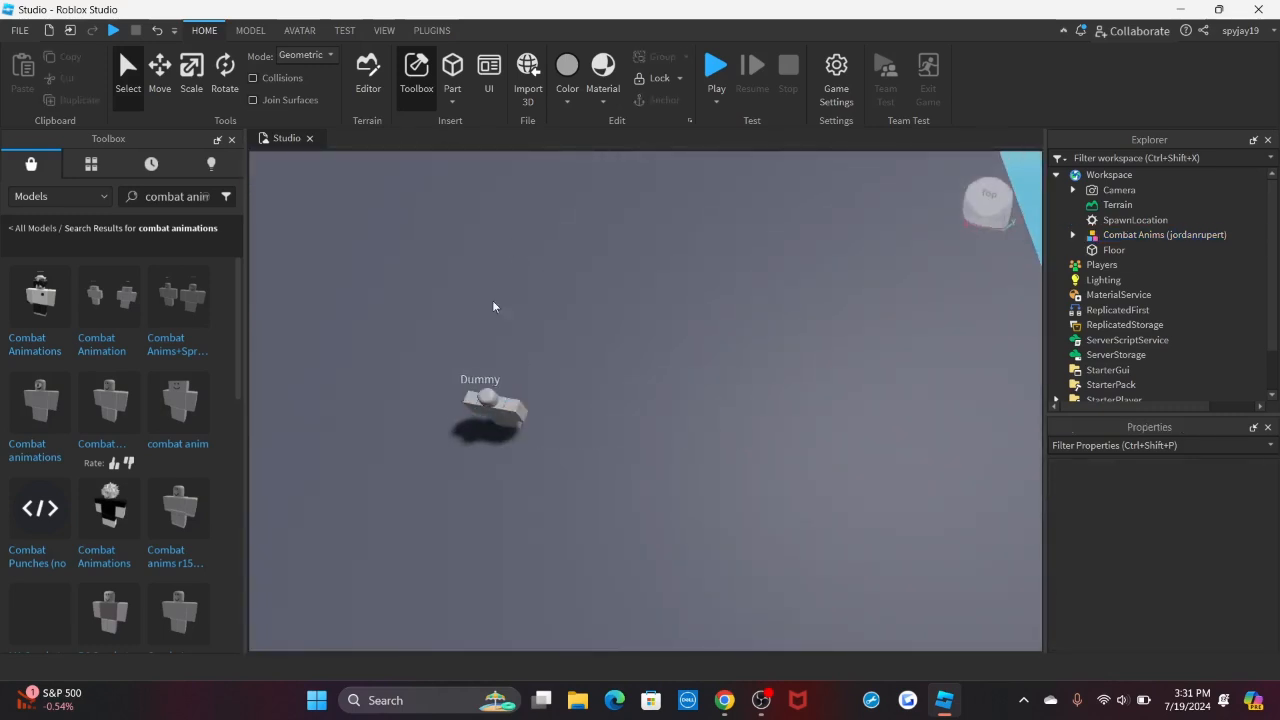
pyautogui.click(299, 30)
pyautogui.click(733, 80)
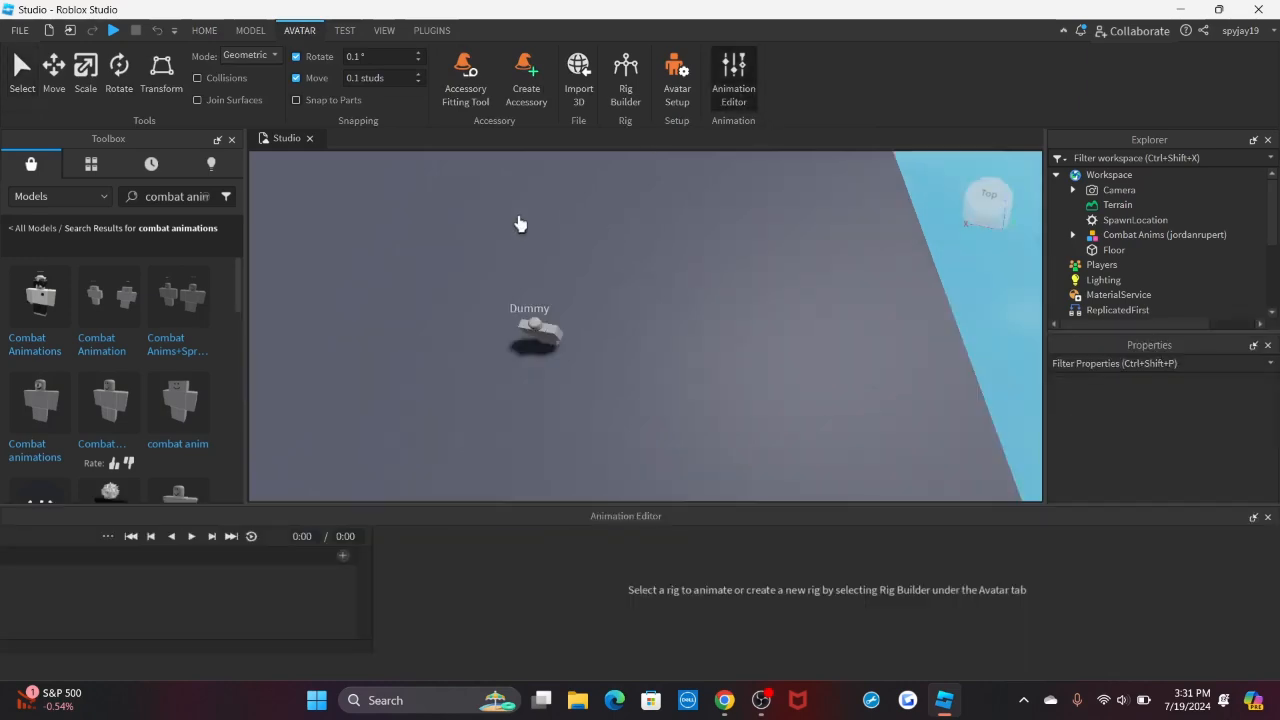
# - Load the combat dummy into the Animation Editor as the rig, keeping Ignore for all three clips in the migration dialog
pyautogui.moveTo(630, 268); pyautogui.dragTo(551, 229, button='right')
pyautogui.press('w')
pyautogui.press('s')
pyautogui.press('d')
pyautogui.moveTo(656, 295); pyautogui.dragTo(654, 294, button='right')
pyautogui.scroll(-3, 640, 320)
pyautogui.scroll(3, 631, 318)
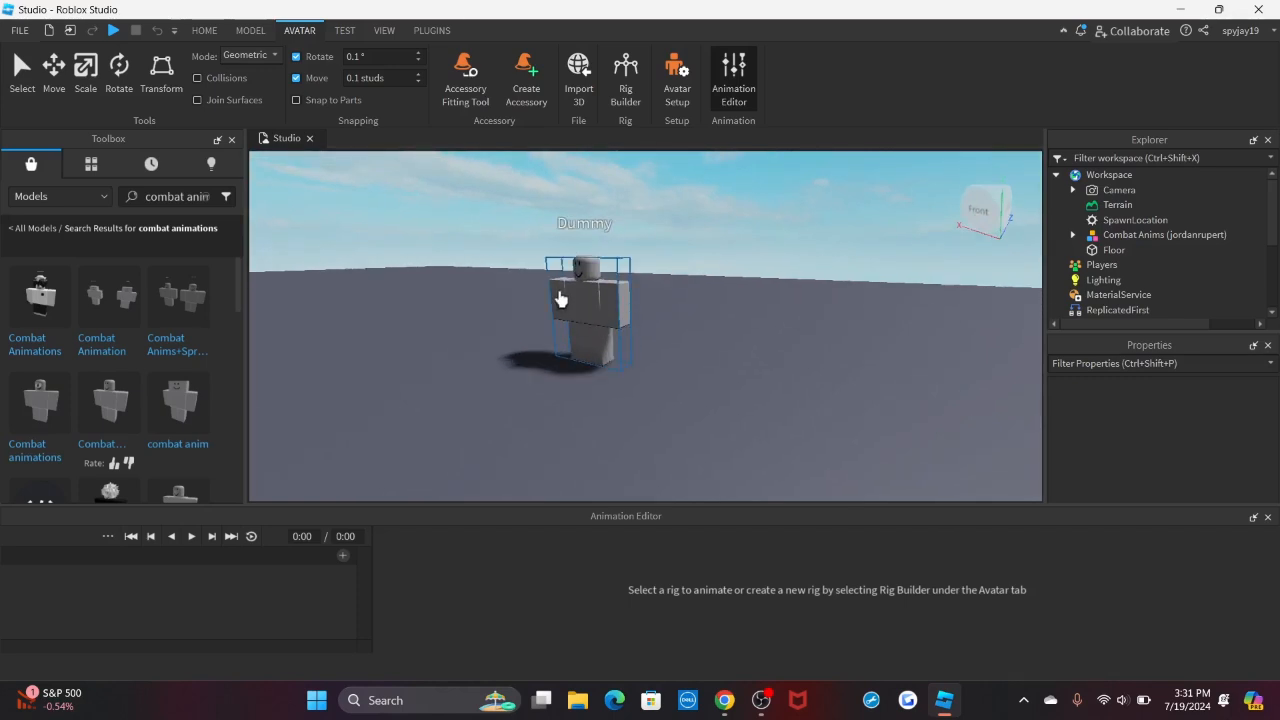
pyautogui.click(585, 298)
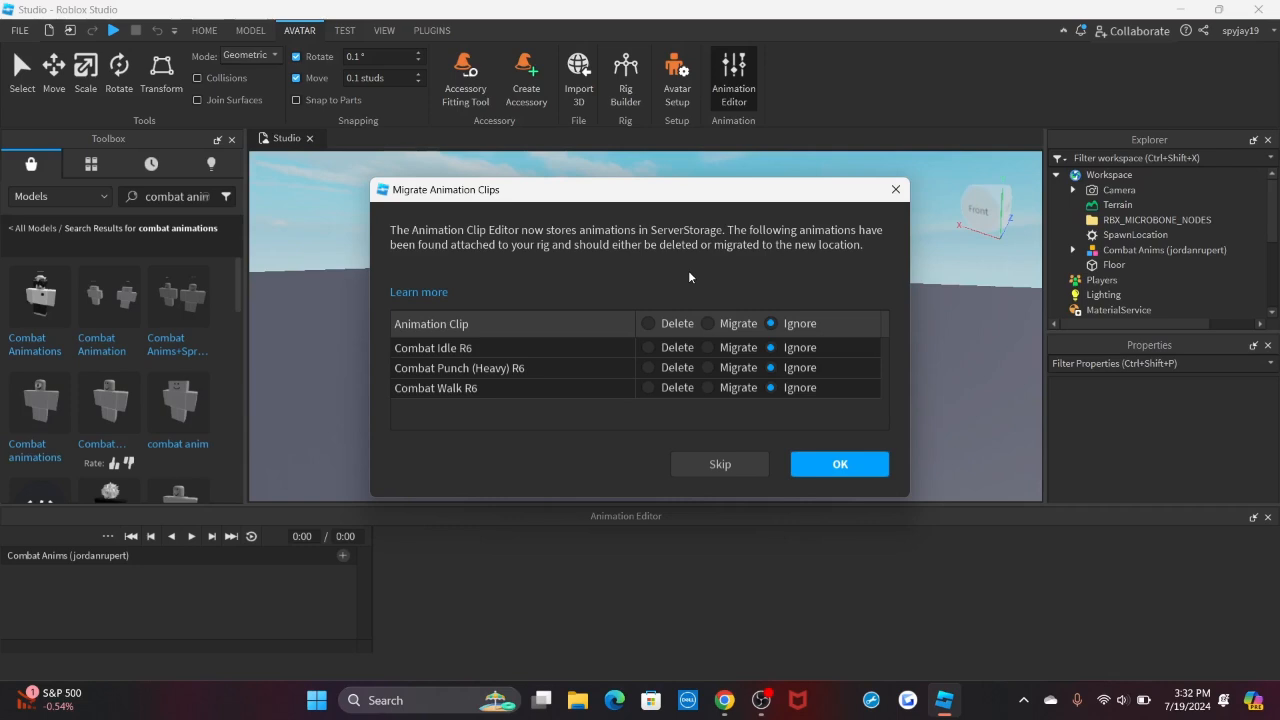
pyautogui.click(840, 464)
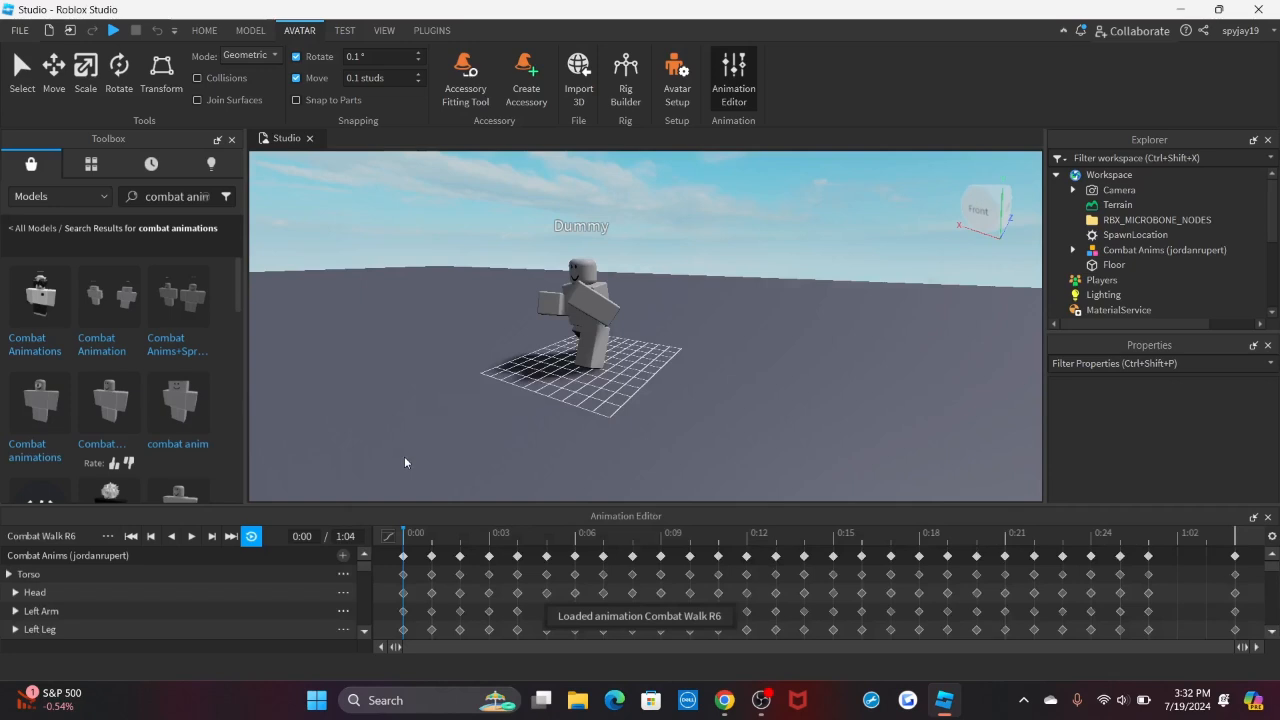
# - Examine the Combat Walk R6 pose on the dummy and briefly play the animation
pyautogui.scroll(5, 366, 401)
pyautogui.scroll(-5, 395, 411)
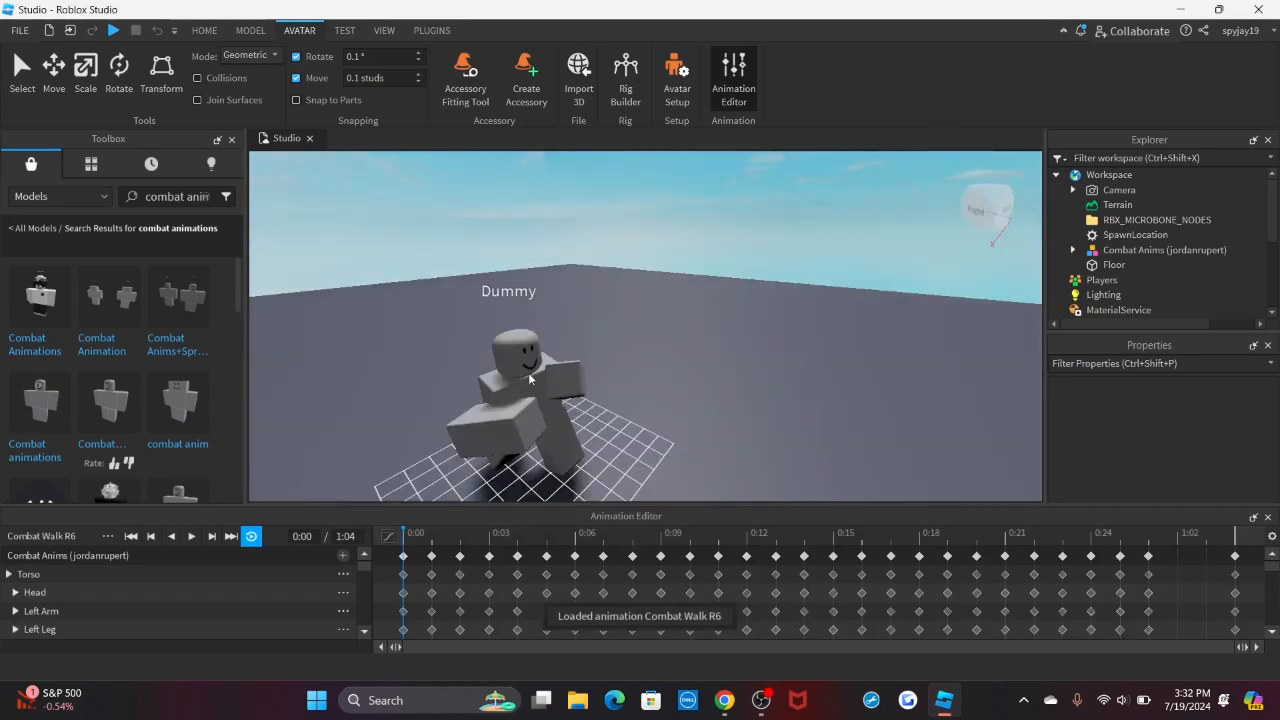
pyautogui.scroll(5, 674, 354)
pyautogui.moveTo(693, 361); pyautogui.dragTo(693, 361, button='right')
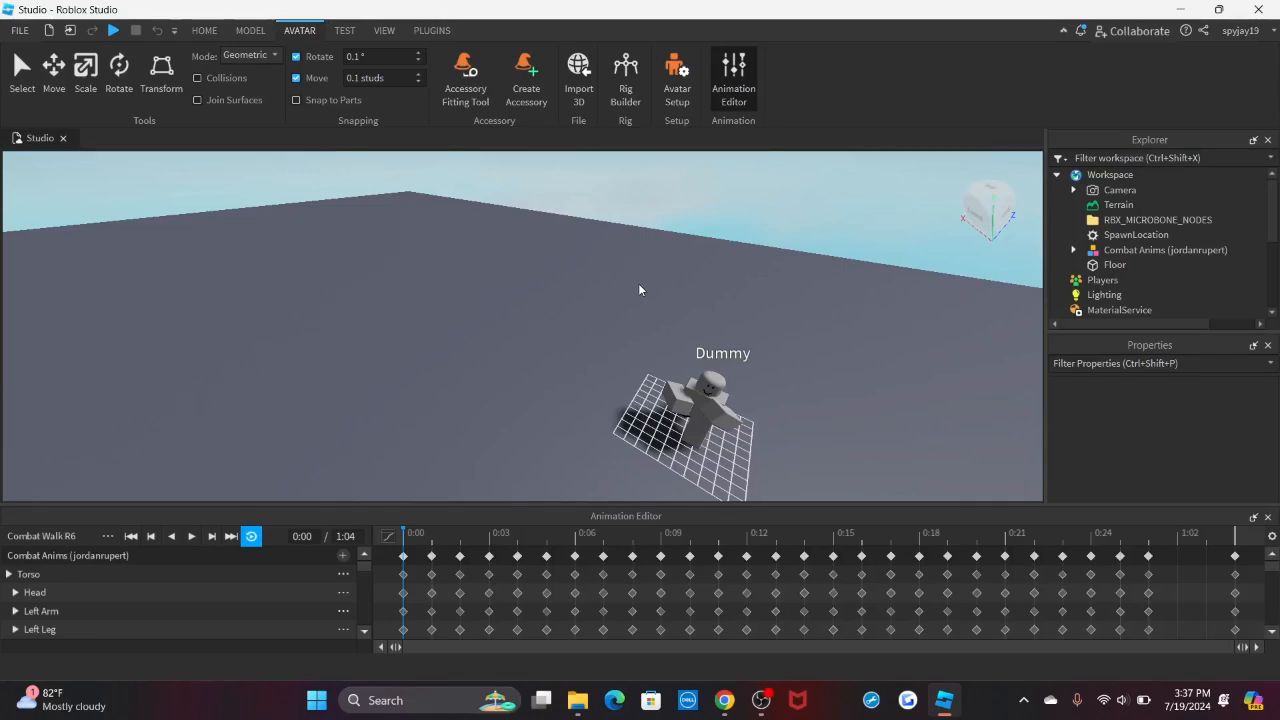
pyautogui.moveTo(640, 289); pyautogui.dragTo(600, 333, button='right')
pyautogui.press('space')
pyautogui.press('space')
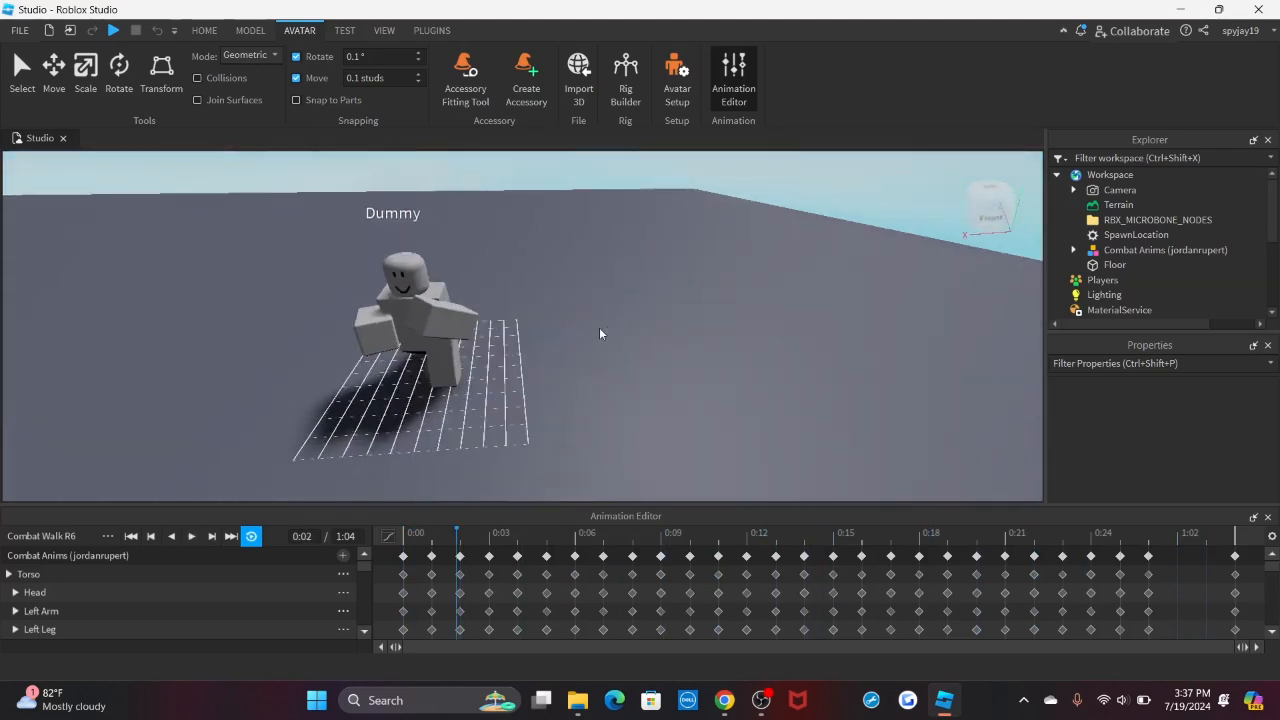
# - Load the Combat Punch (Heavy) R6 animation and play it on the dummy
pyautogui.click(107, 536)
pyautogui.moveTo(160, 546)
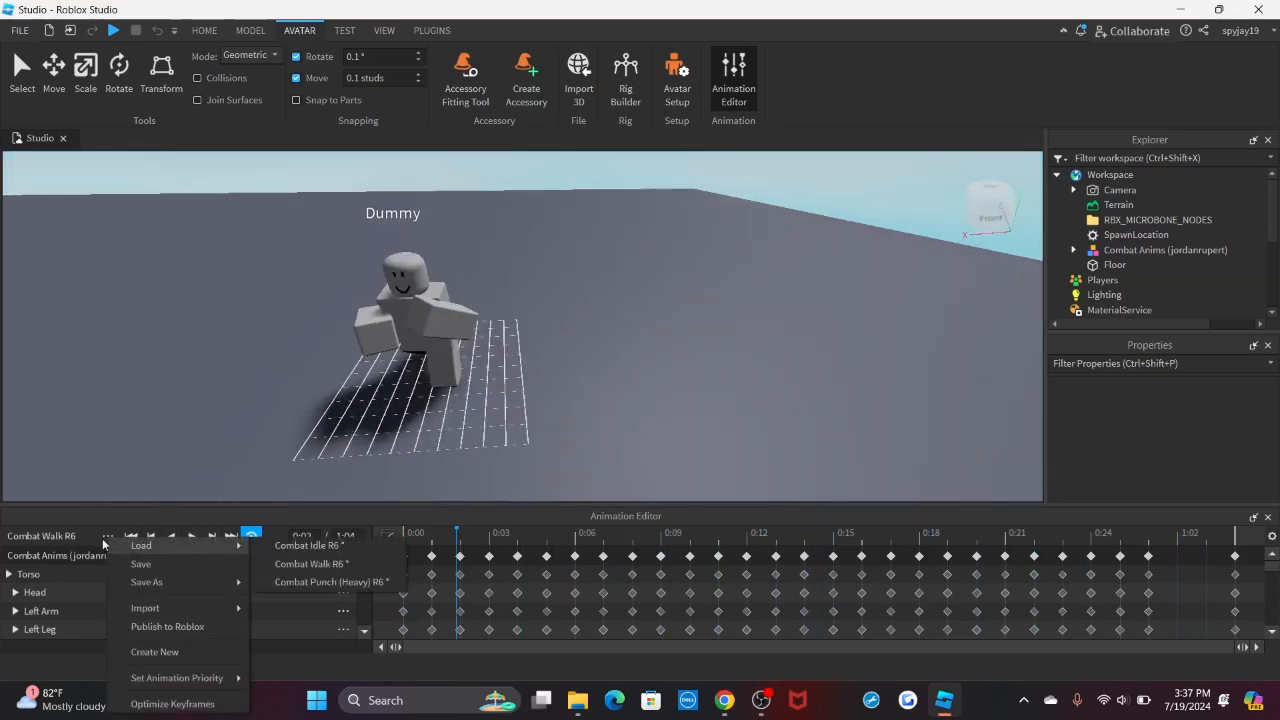
pyautogui.click(338, 583)
pyautogui.press('space')
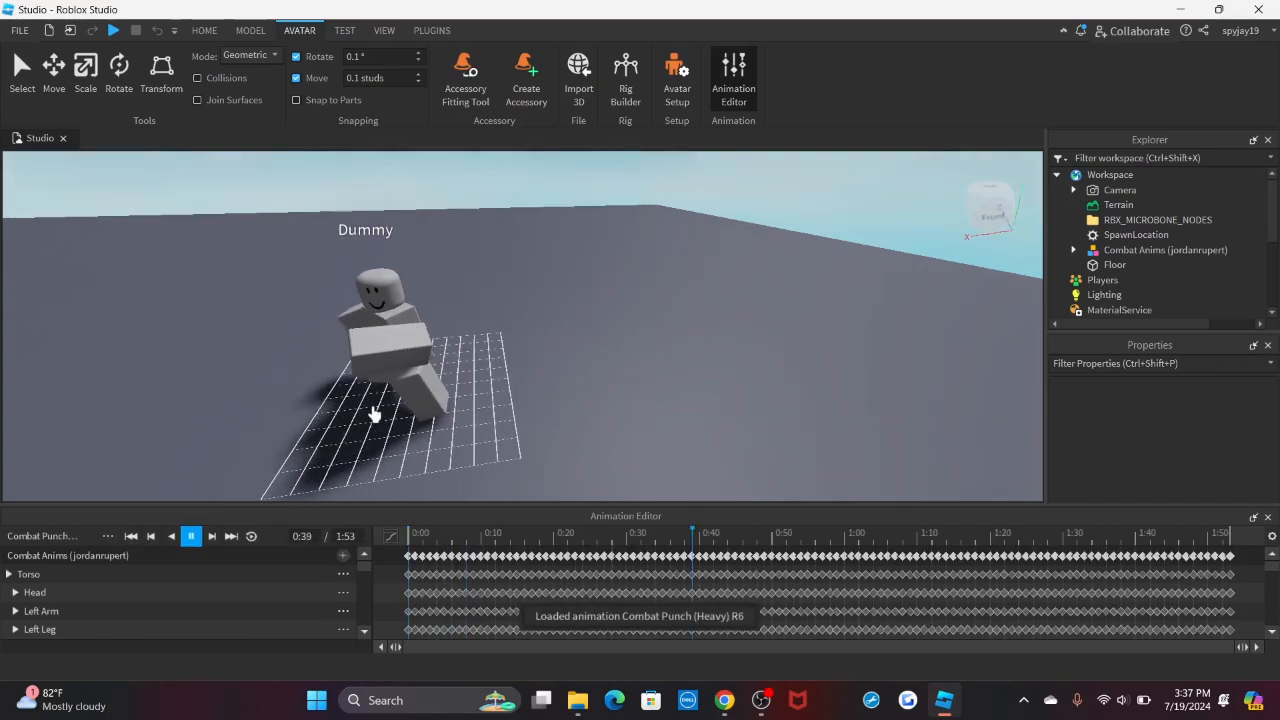
pyautogui.press('a')
pyautogui.moveTo(371, 408); pyautogui.dragTo(366, 408, button='right')
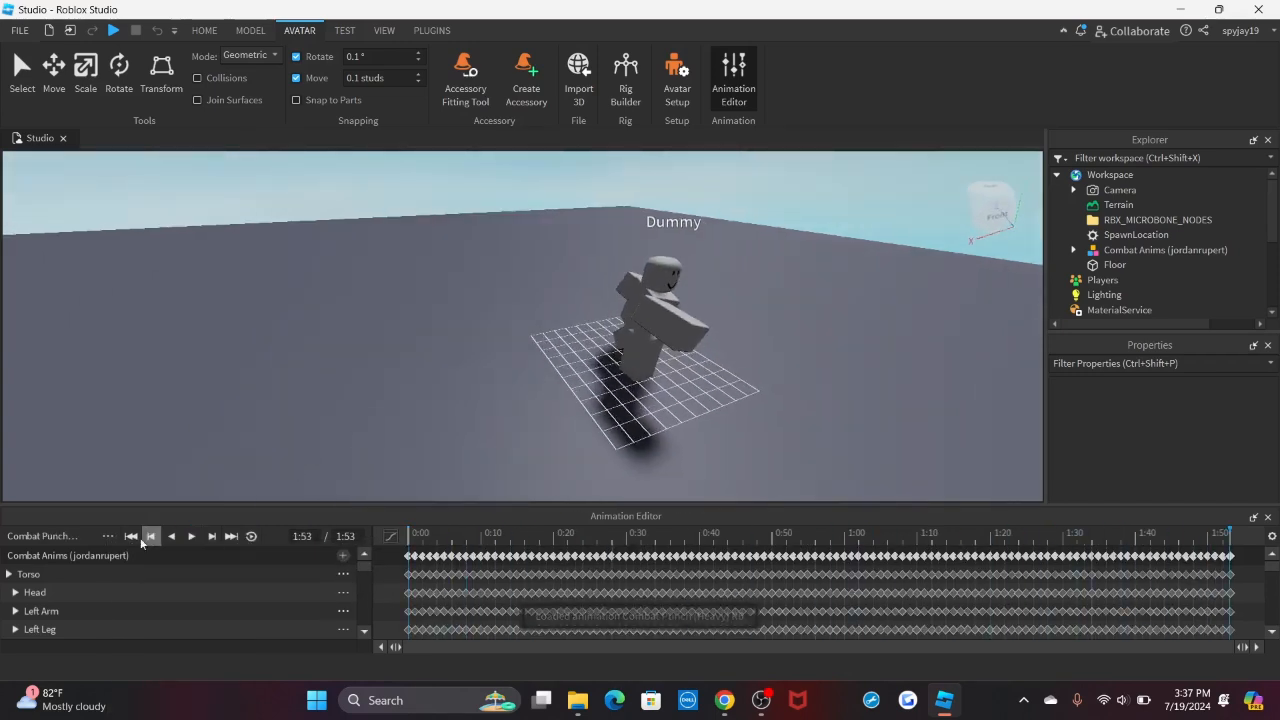
# - Review the import and priority options, and load the Combat Idle R6 animation and preview its playback
pyautogui.click(104, 537)
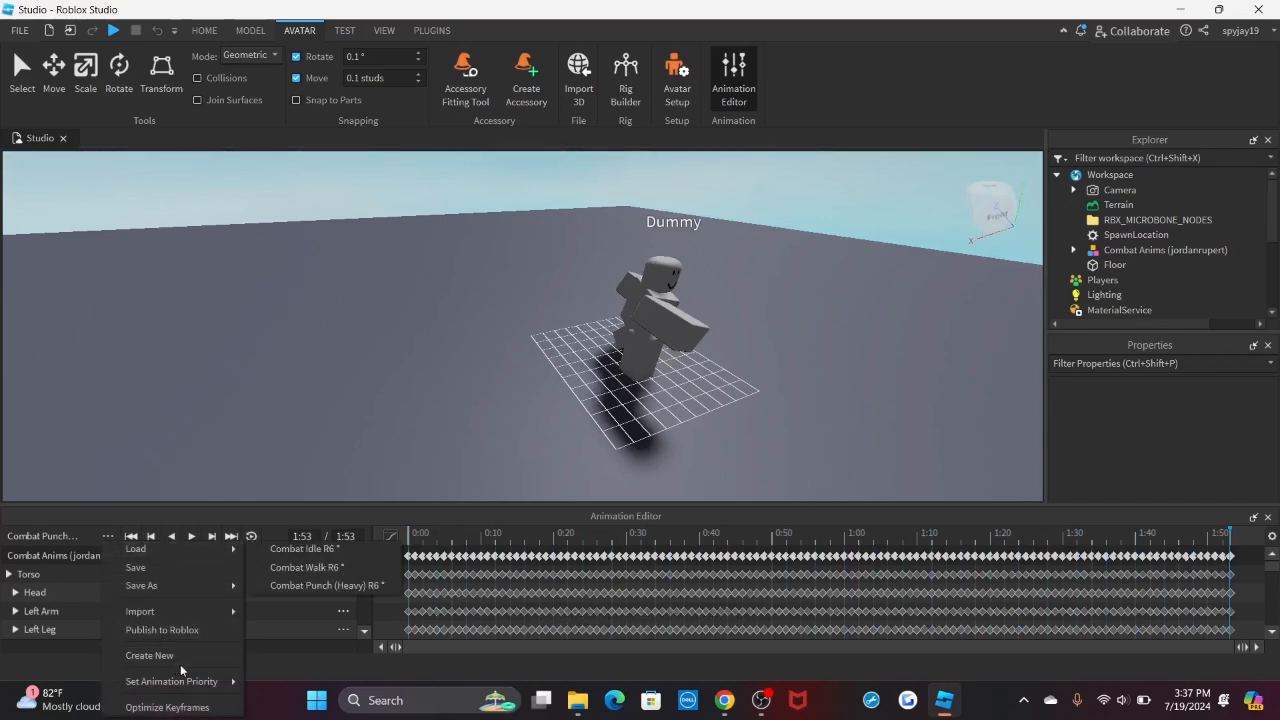
pyautogui.moveTo(182, 611)
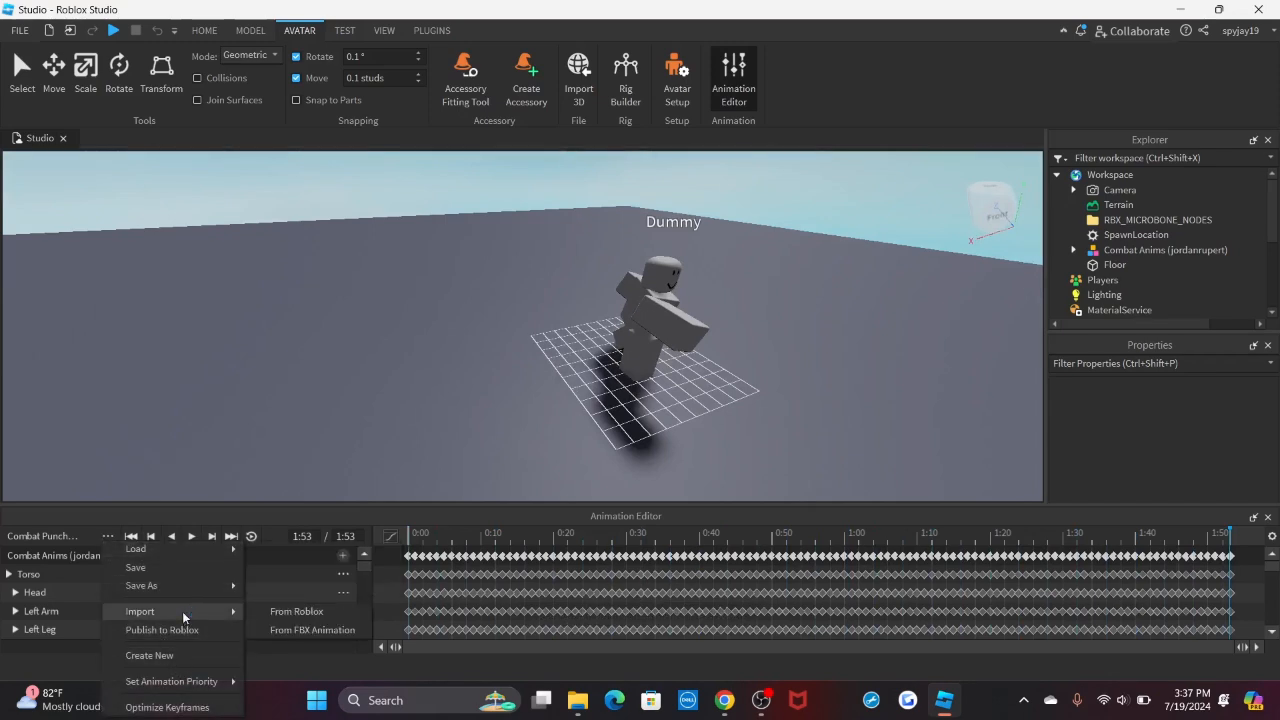
pyautogui.moveTo(193, 683)
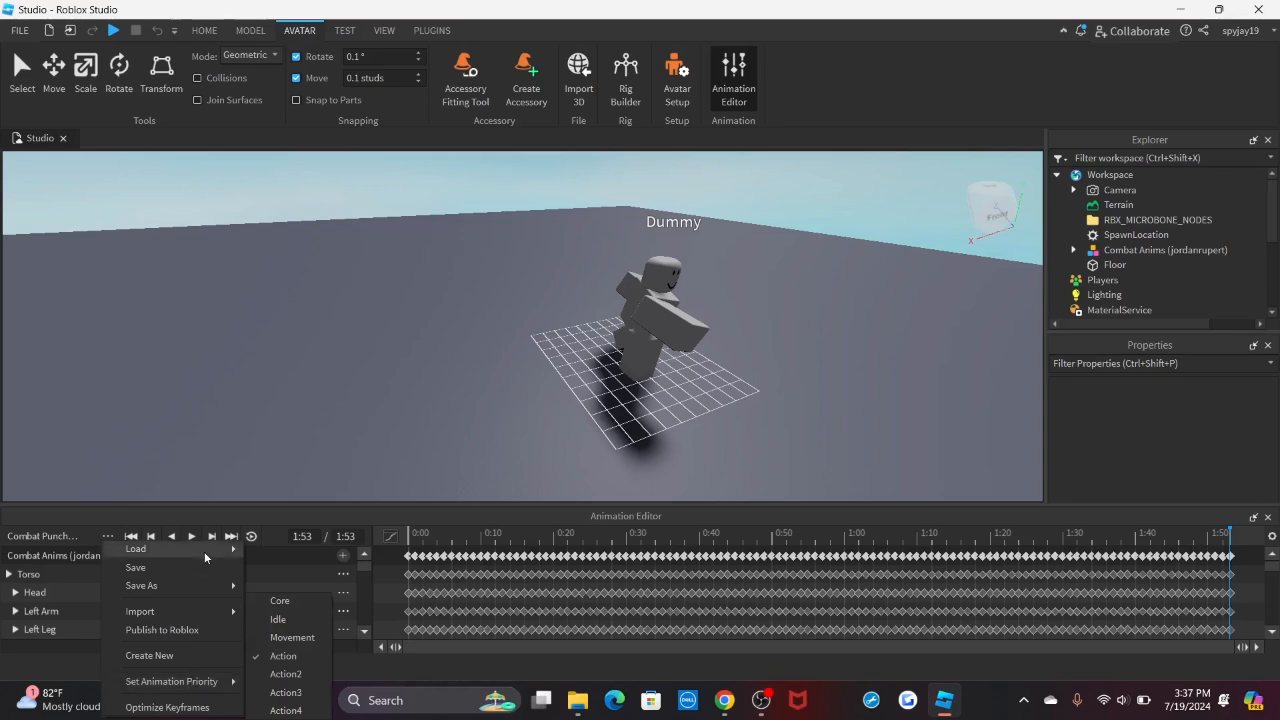
pyautogui.moveTo(209, 552)
pyautogui.click(281, 551)
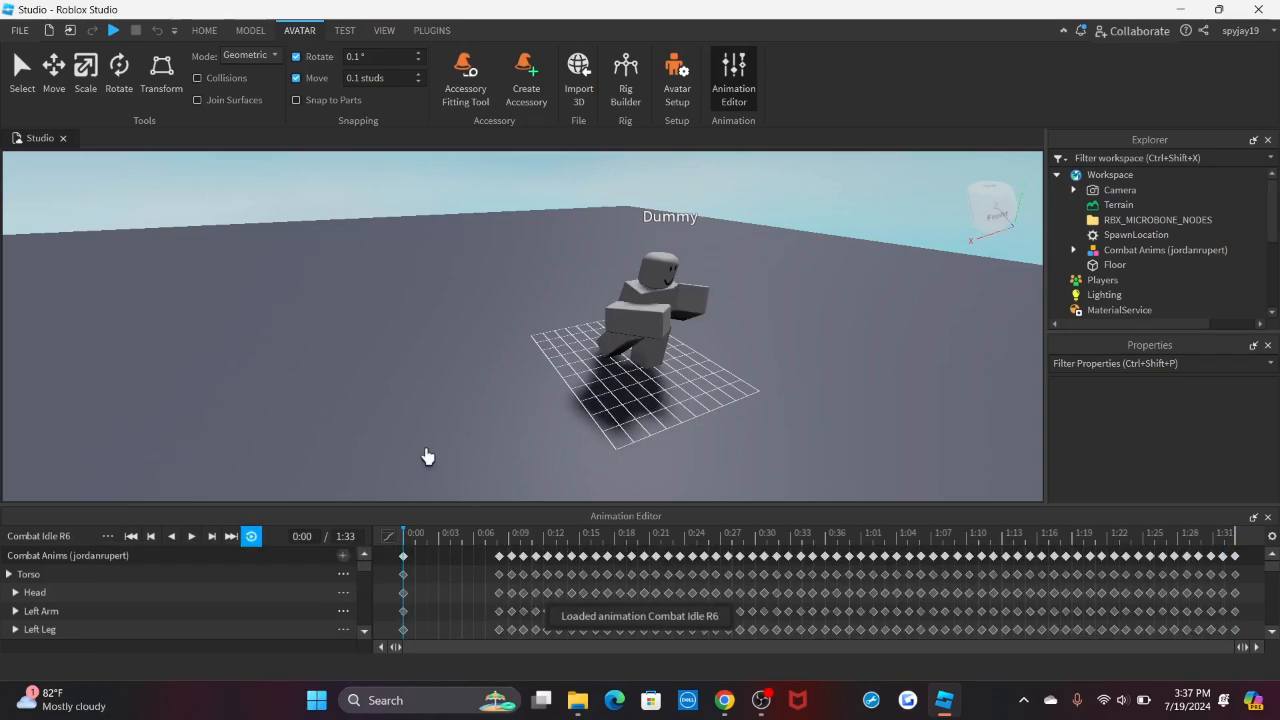
pyautogui.moveTo(434, 437); pyautogui.dragTo(465, 412, button='right')
pyautogui.press('d')
pyautogui.press('space')
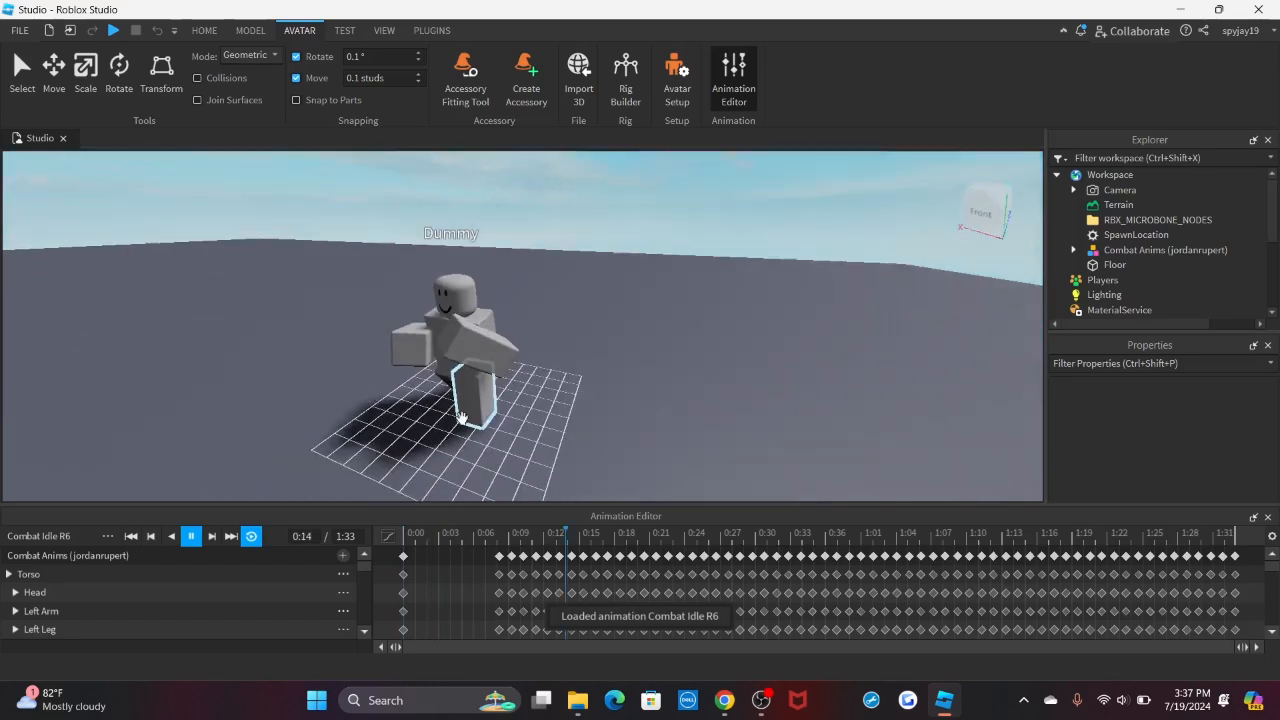
pyautogui.press('space')
# - Set the animation priority of Combat Idle R6 to Idle
pyautogui.click(101, 539)
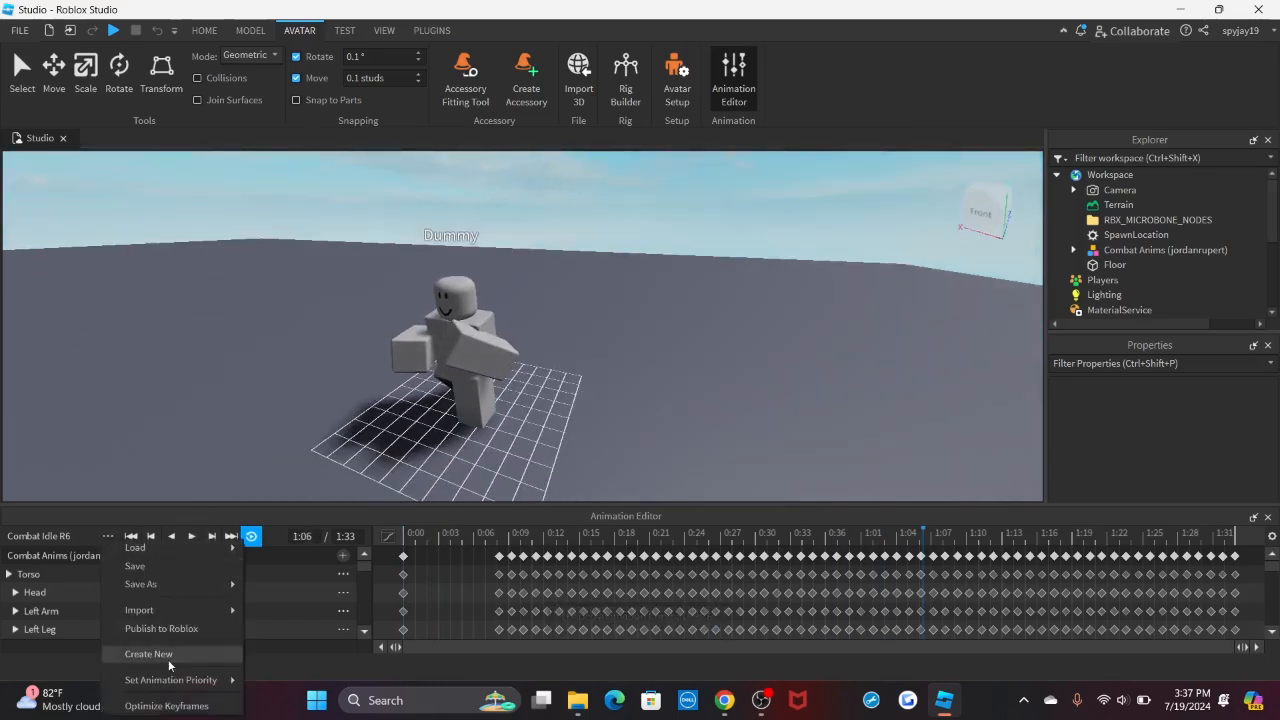
pyautogui.click(195, 691)
pyautogui.click(107, 537)
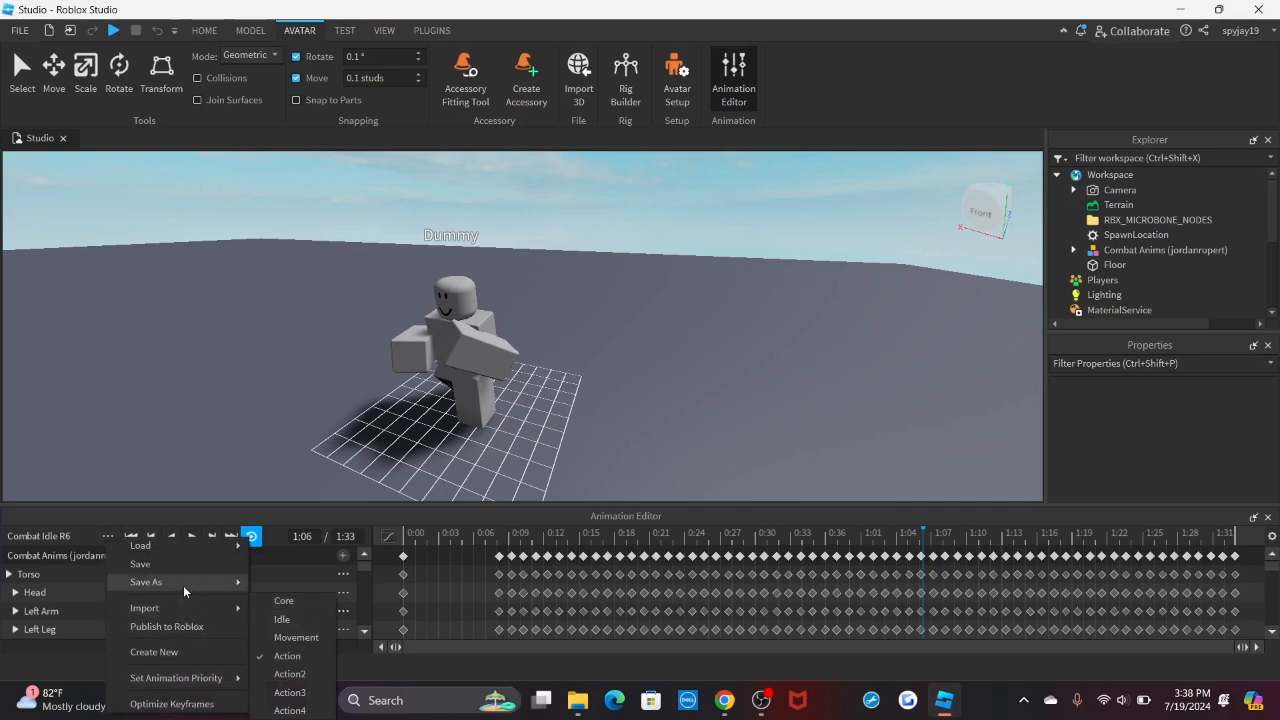
pyautogui.moveTo(180, 551)
pyautogui.moveTo(194, 680)
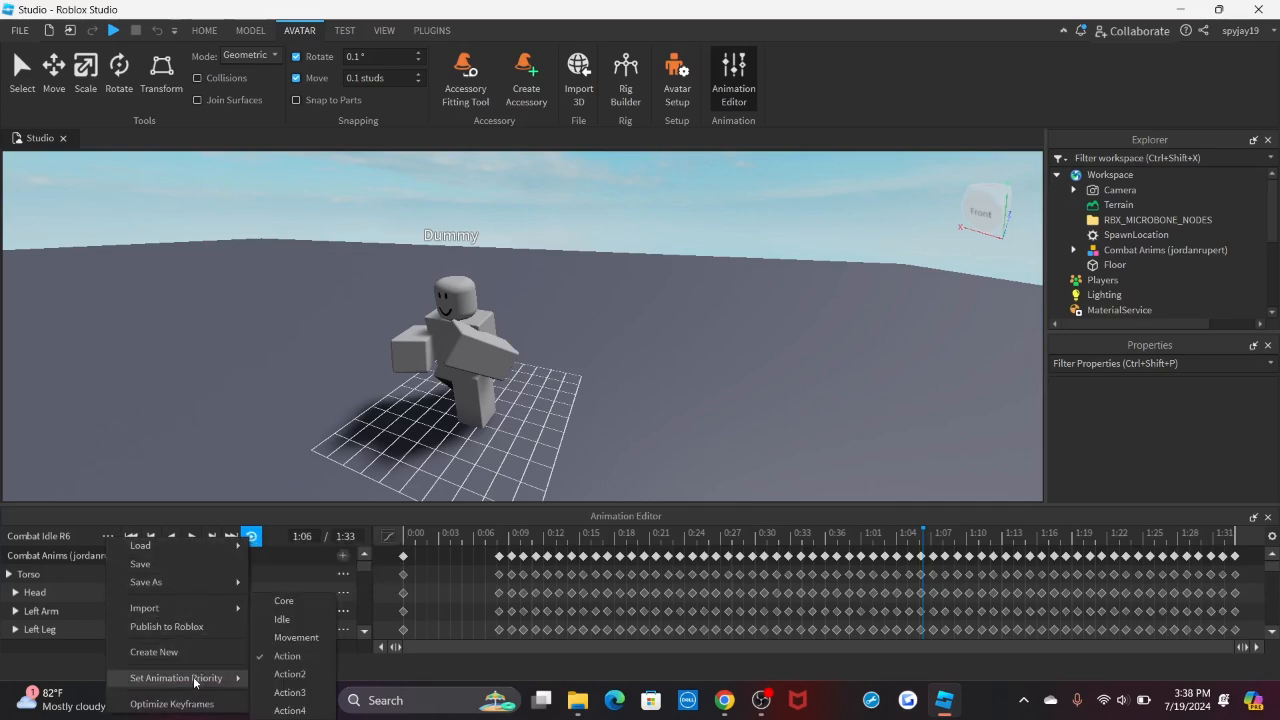
pyautogui.click(318, 624)
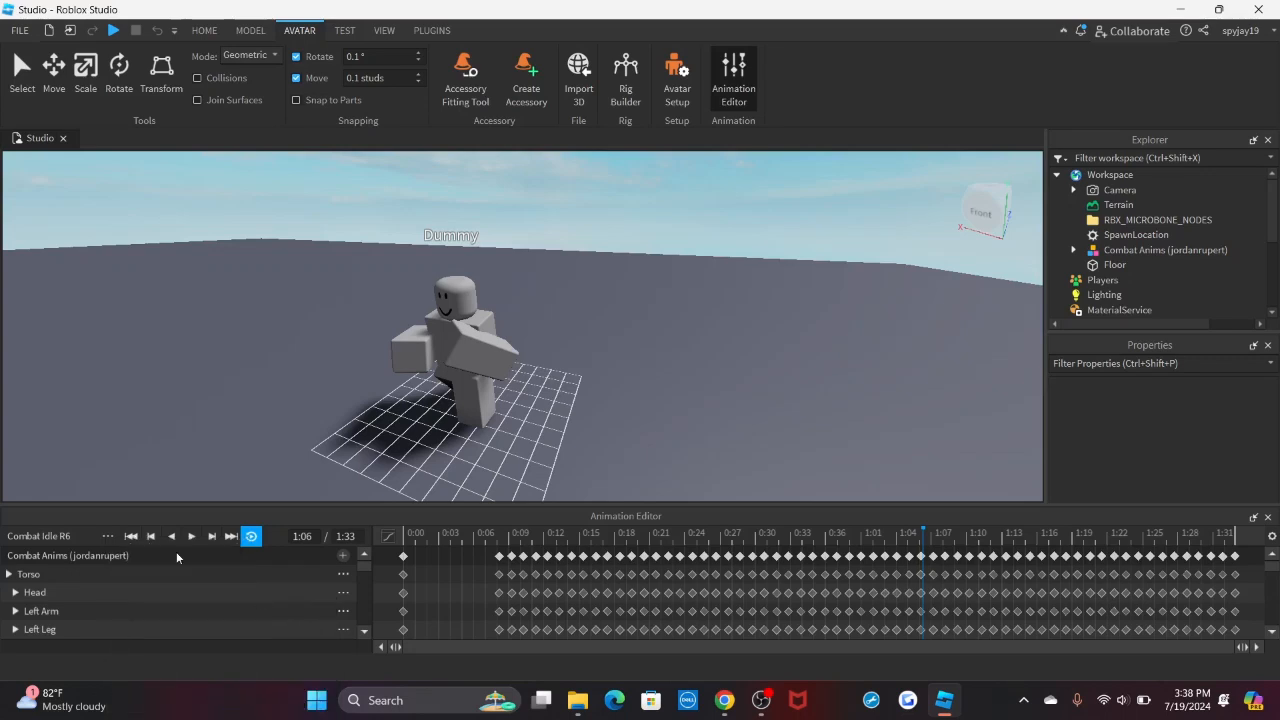
pyautogui.click(108, 537)
pyautogui.click(298, 559)
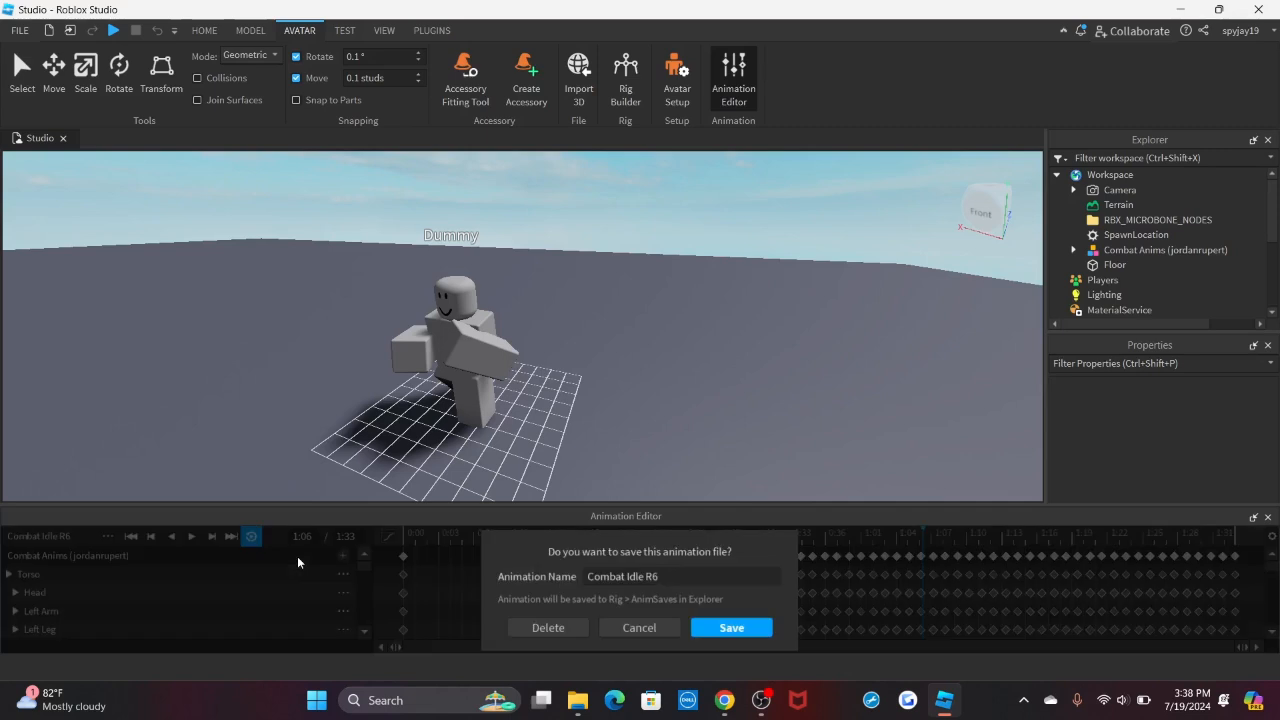
pyautogui.click(641, 628)
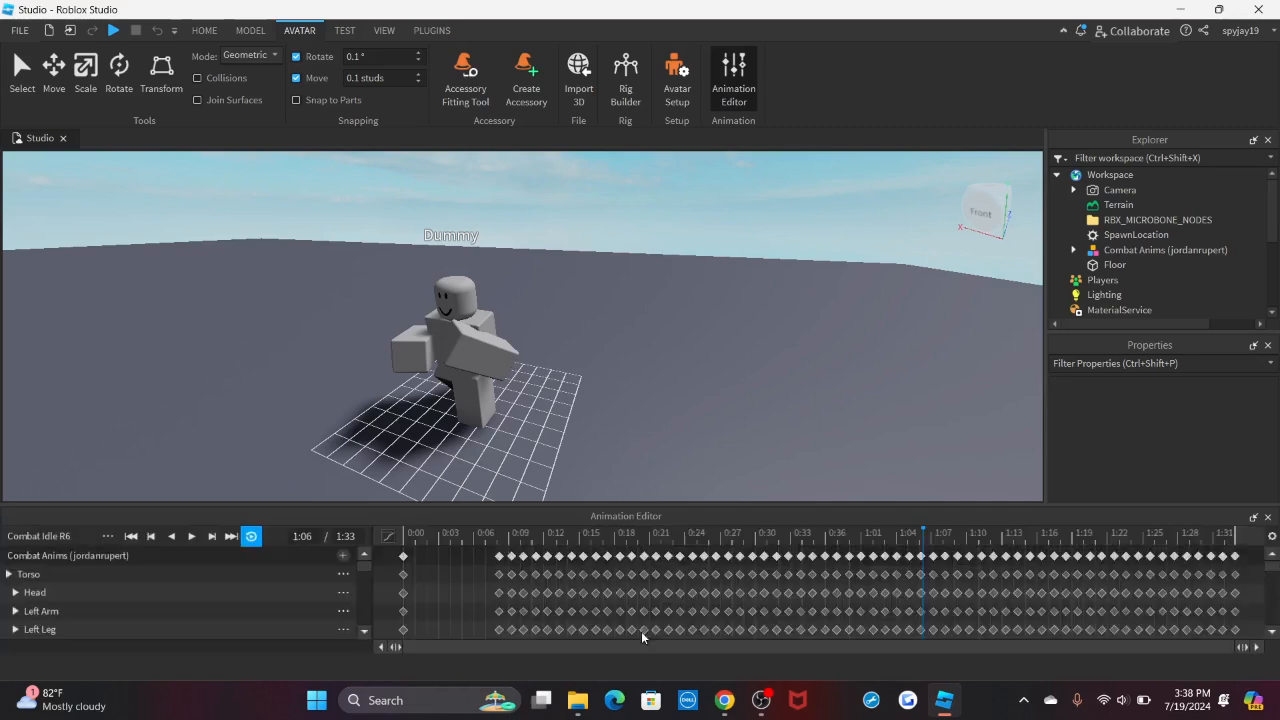
# - Load the Combat Walk R6 animation, discarding the unsaved changes to Combat Idle R6
pyautogui.click(108, 536)
pyautogui.moveTo(170, 542)
pyautogui.click(318, 561)
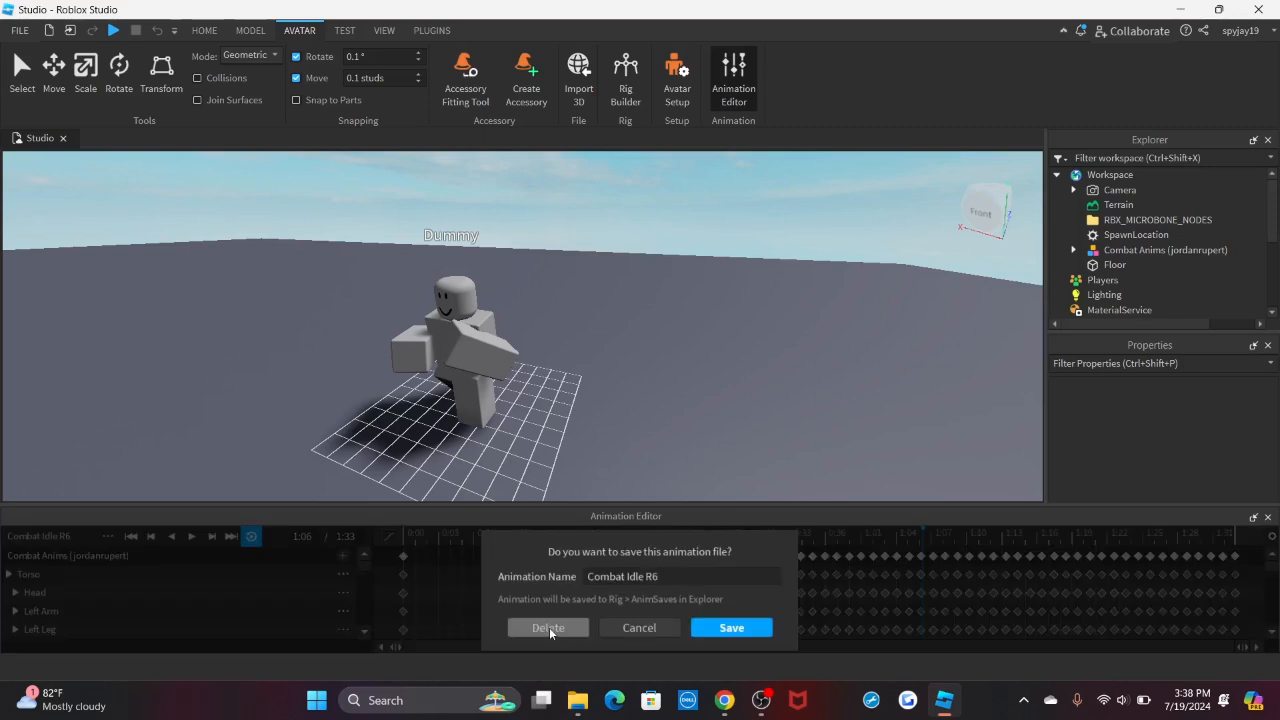
pyautogui.click(549, 627)
# - Check the priority options for Combat Walk R6 and load the Combat Punch (Heavy) R6 animation
pyautogui.click(108, 536)
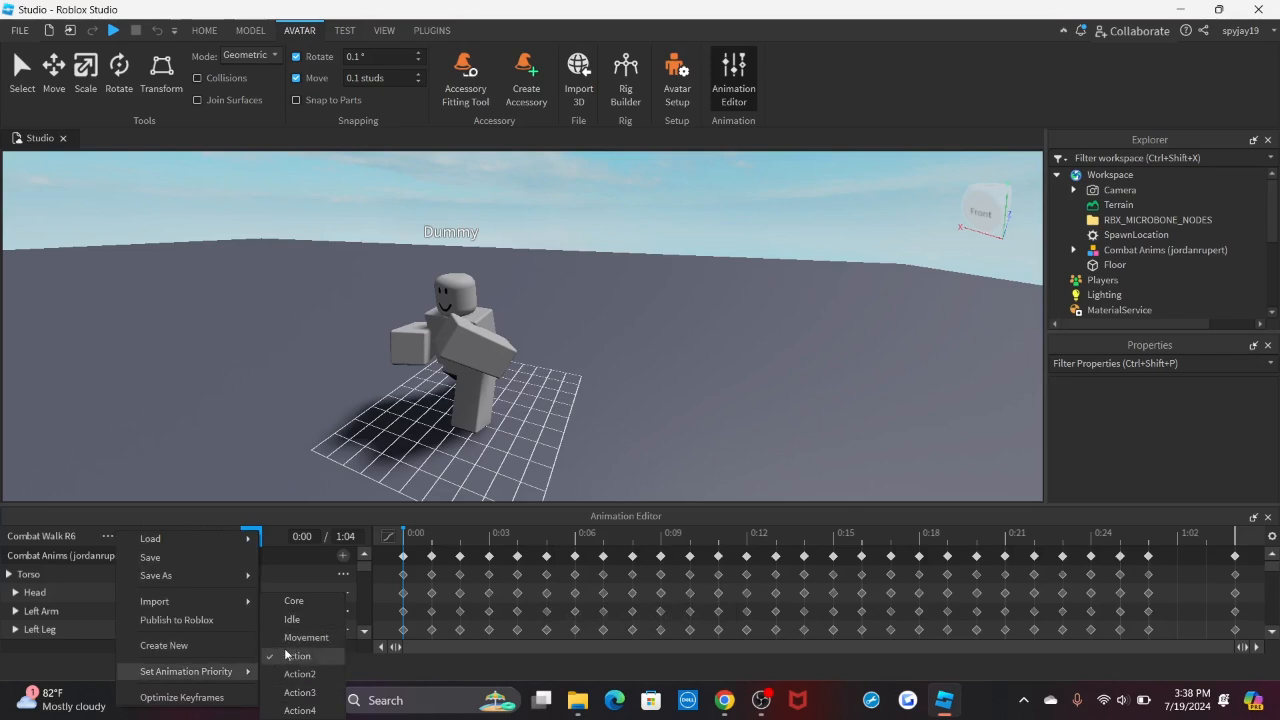
pyautogui.click(51, 540)
pyautogui.click(108, 536)
pyautogui.click(111, 531)
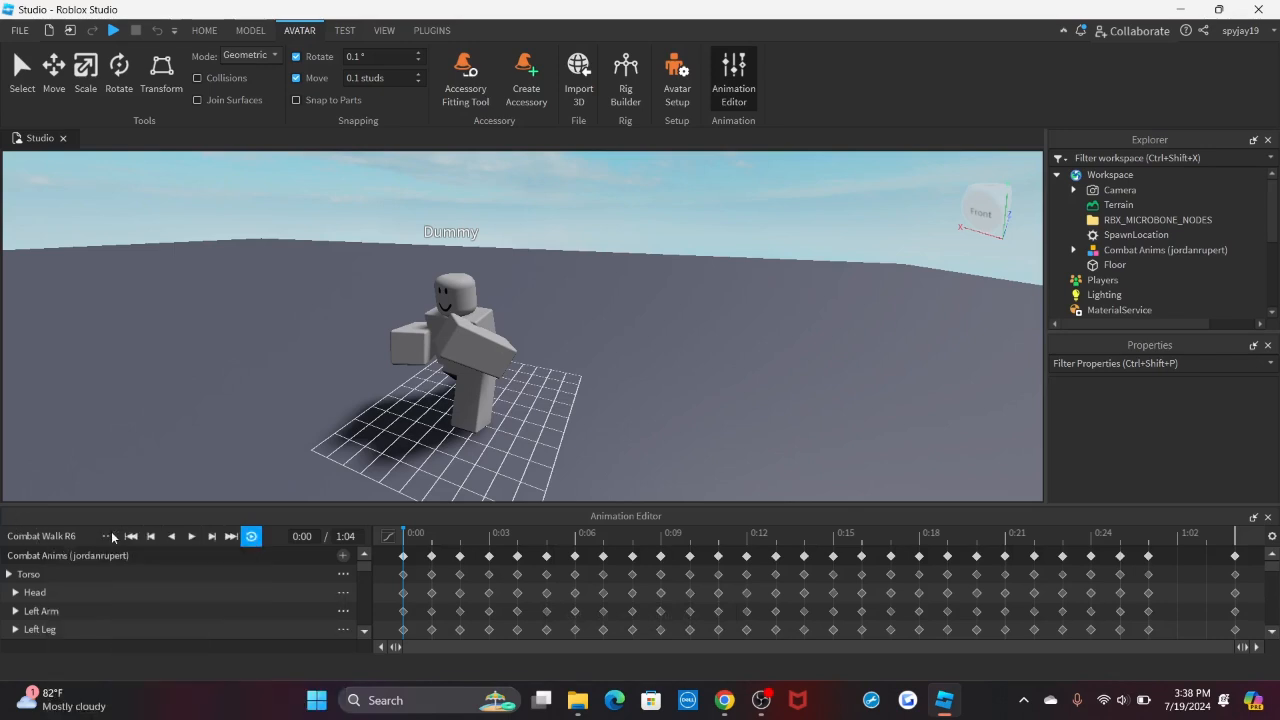
pyautogui.click(110, 536)
pyautogui.moveTo(140, 541)
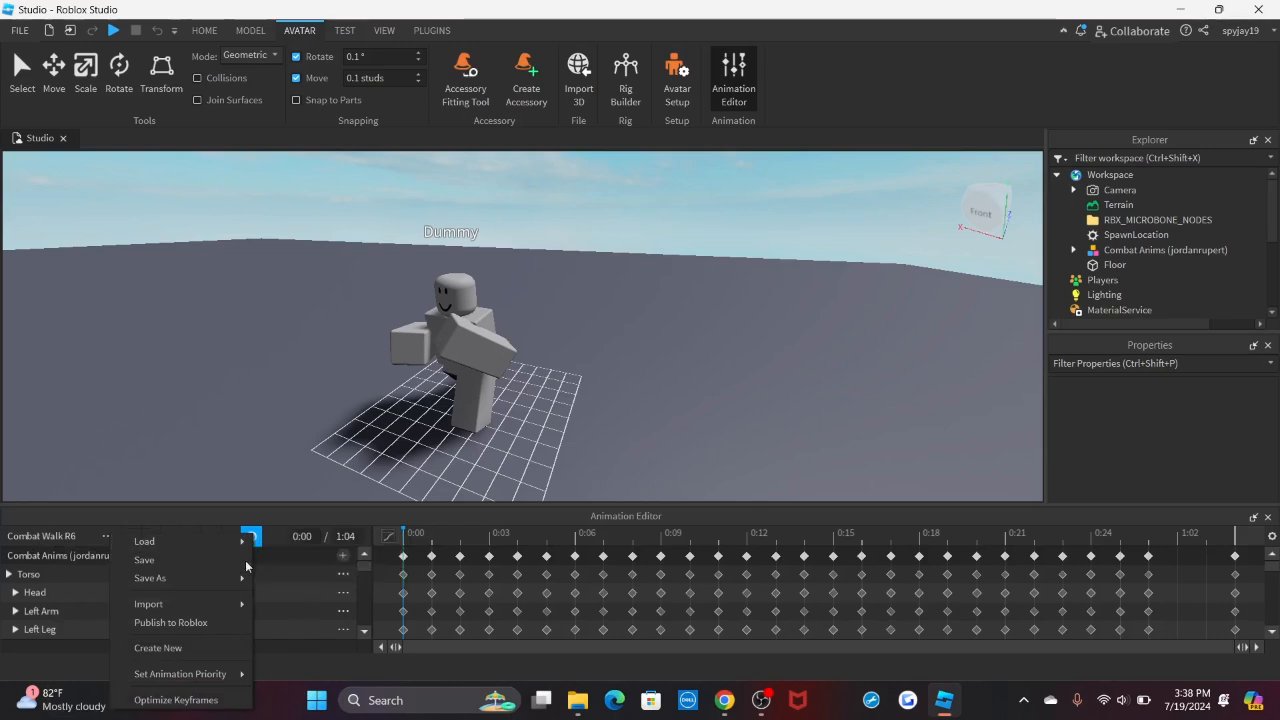
pyautogui.click(304, 578)
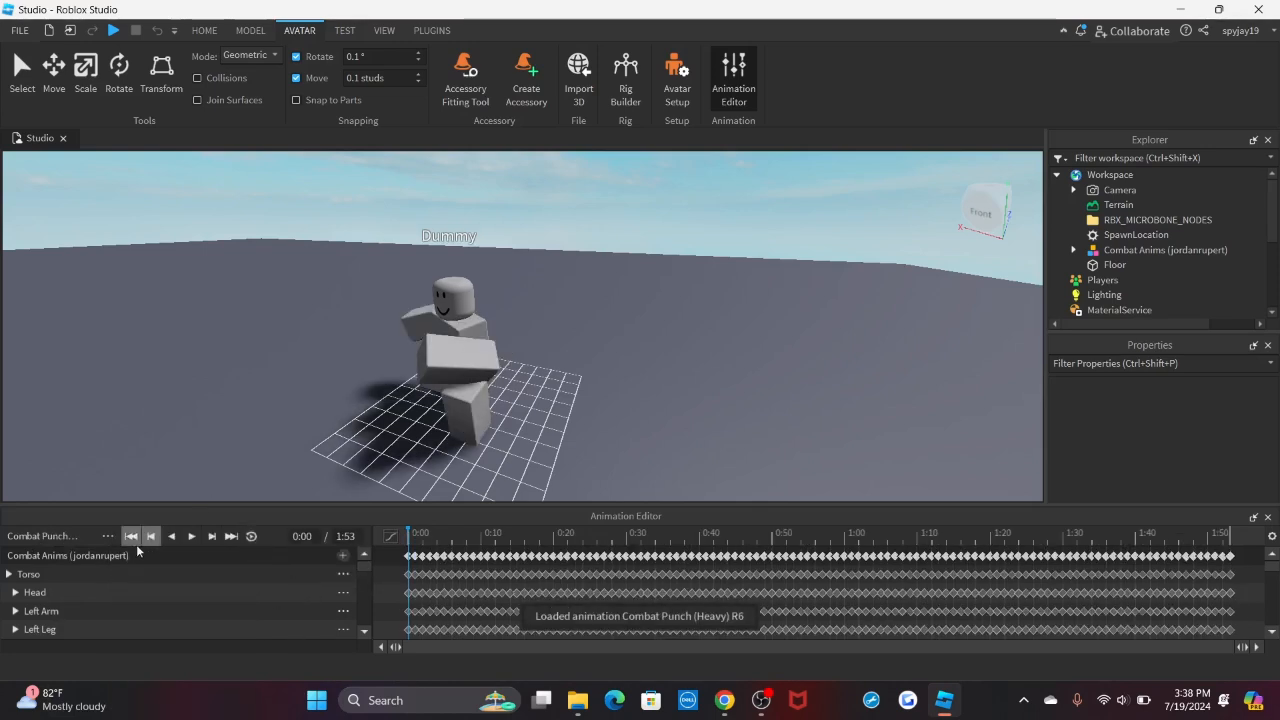
# - Preview the Combat Punch (Heavy) R6 animation, check its priority and load options, and return the playhead to the start
pyautogui.press('space')
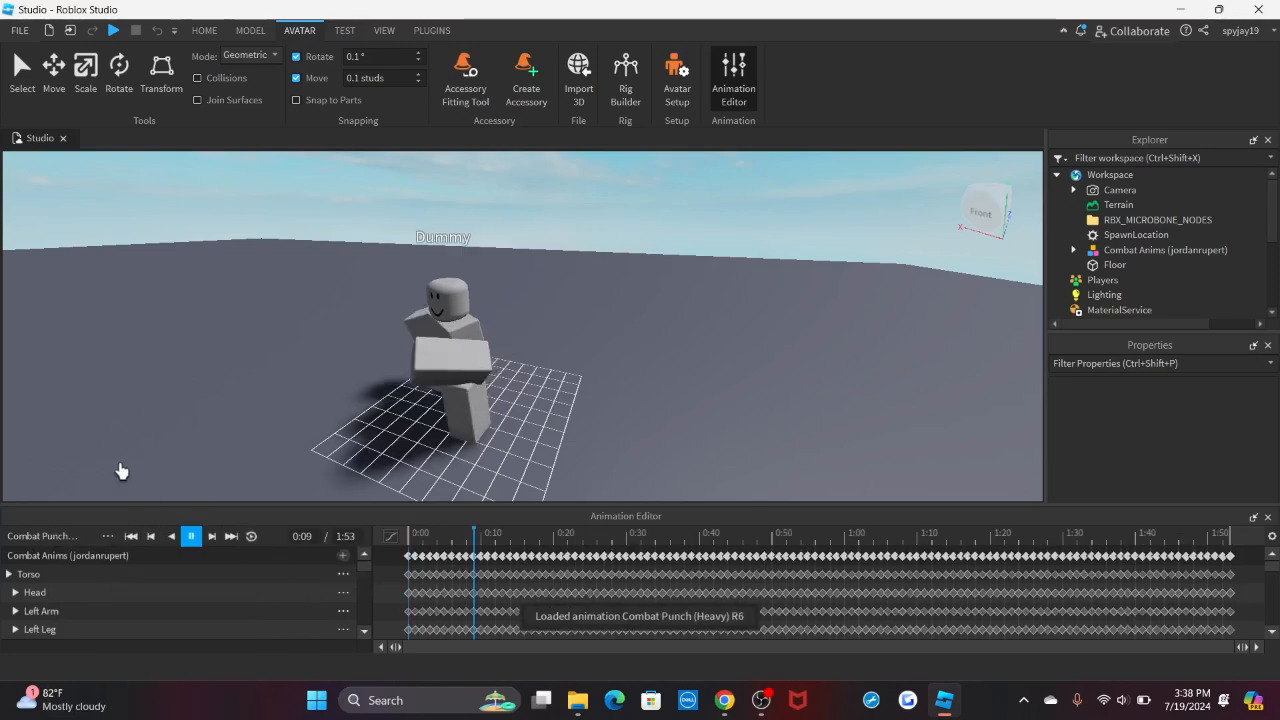
pyautogui.click(109, 537)
pyautogui.moveTo(212, 680)
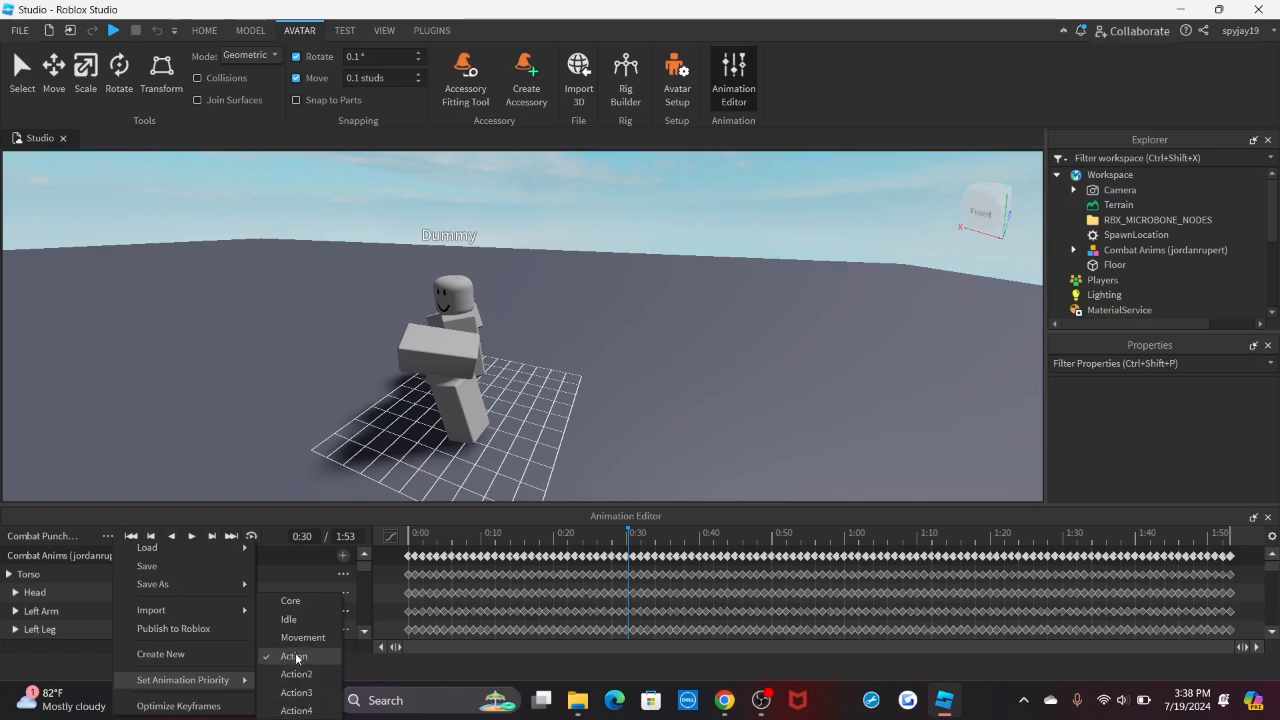
pyautogui.moveTo(194, 550)
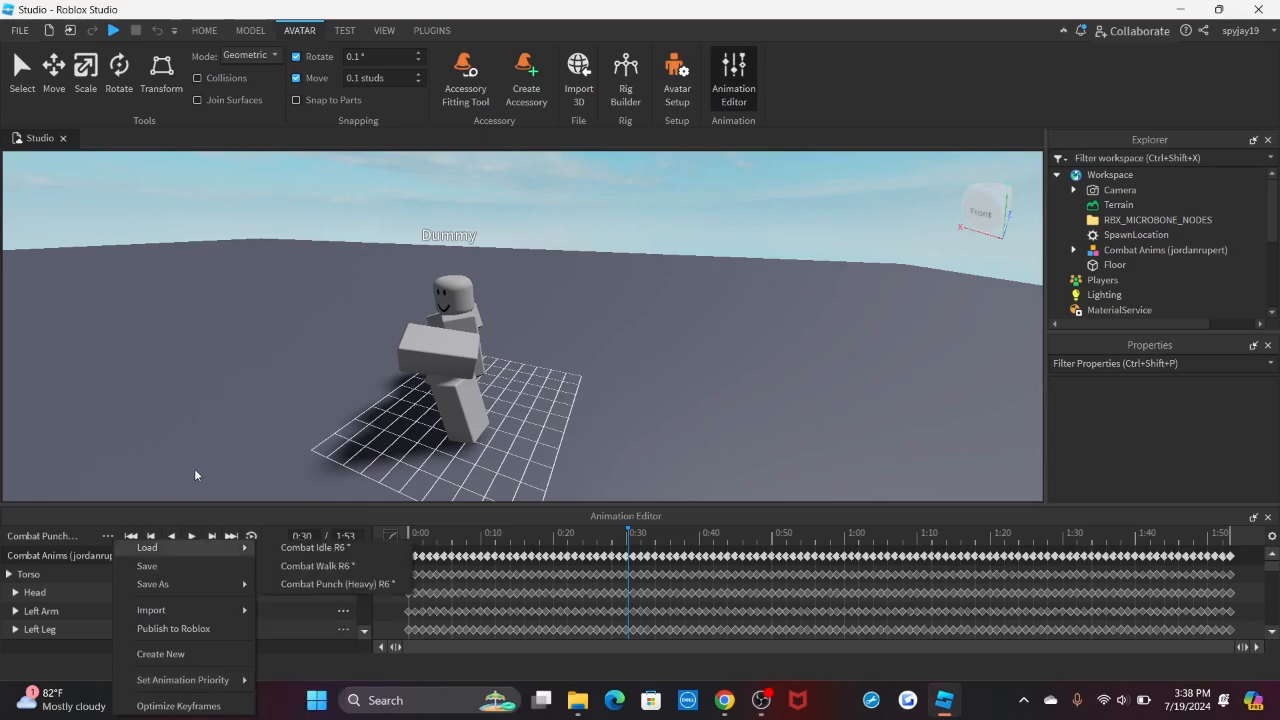
pyautogui.click(74, 514)
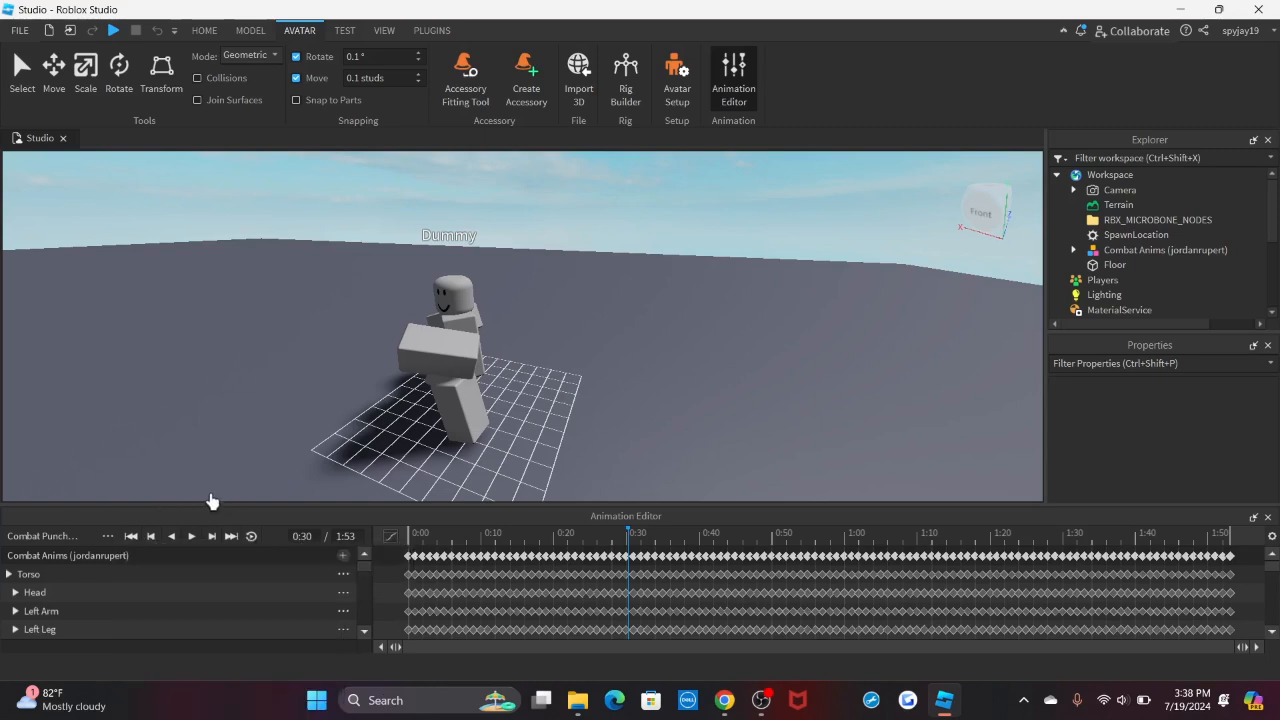
pyautogui.click(131, 537)
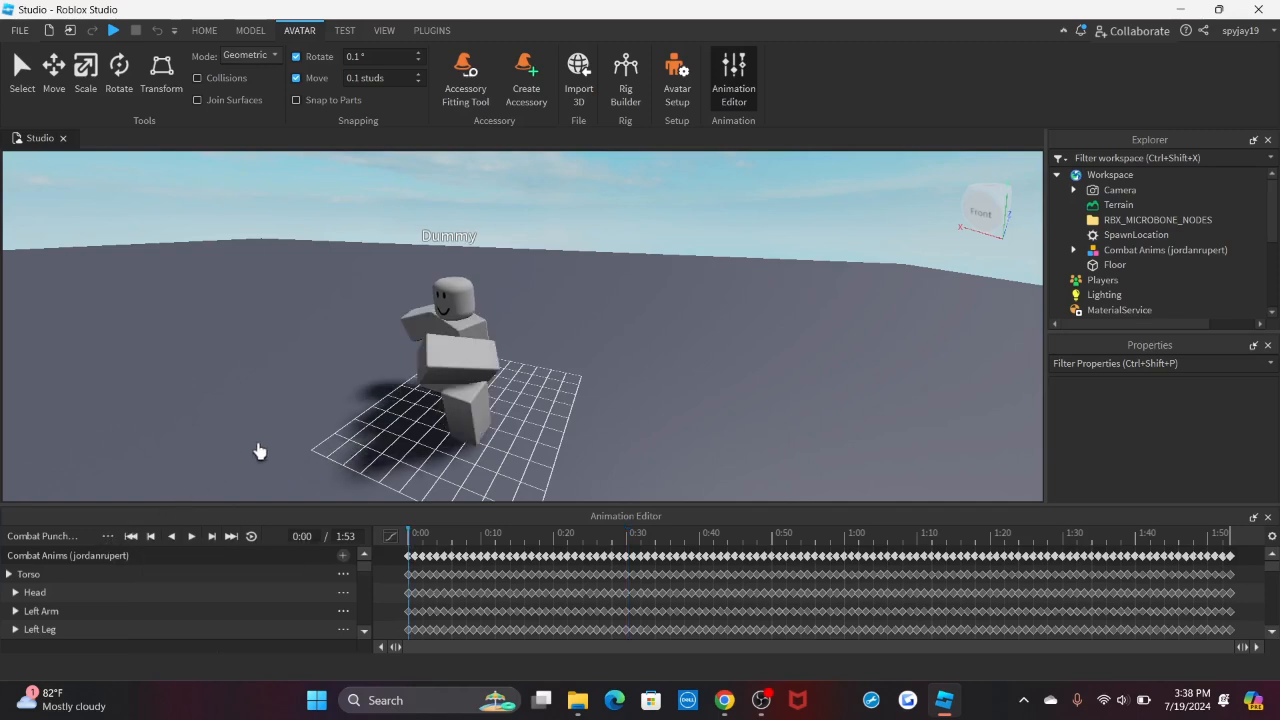
# - Examine the body parts of the Combat Anims rig and check the RigType property of its Humanoid
pyautogui.scroll(-5, 391, 439)
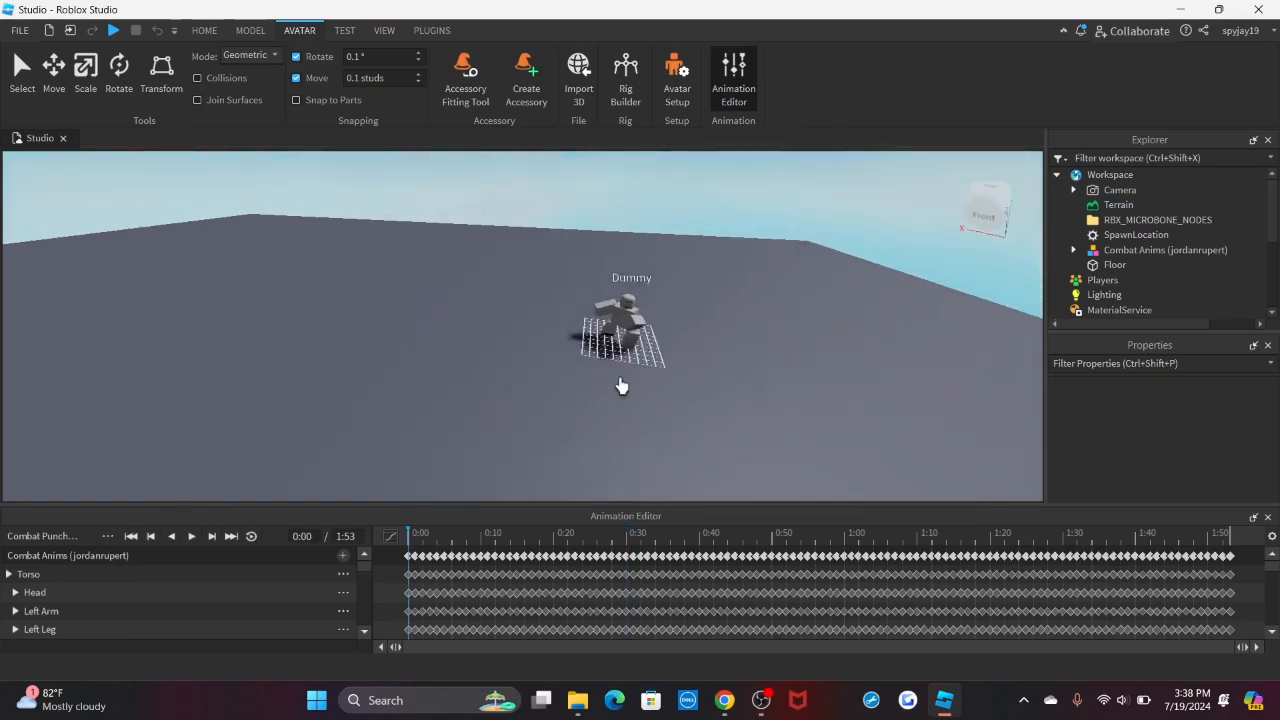
pyautogui.scroll(-1, 1143, 272)
pyautogui.click(1074, 210)
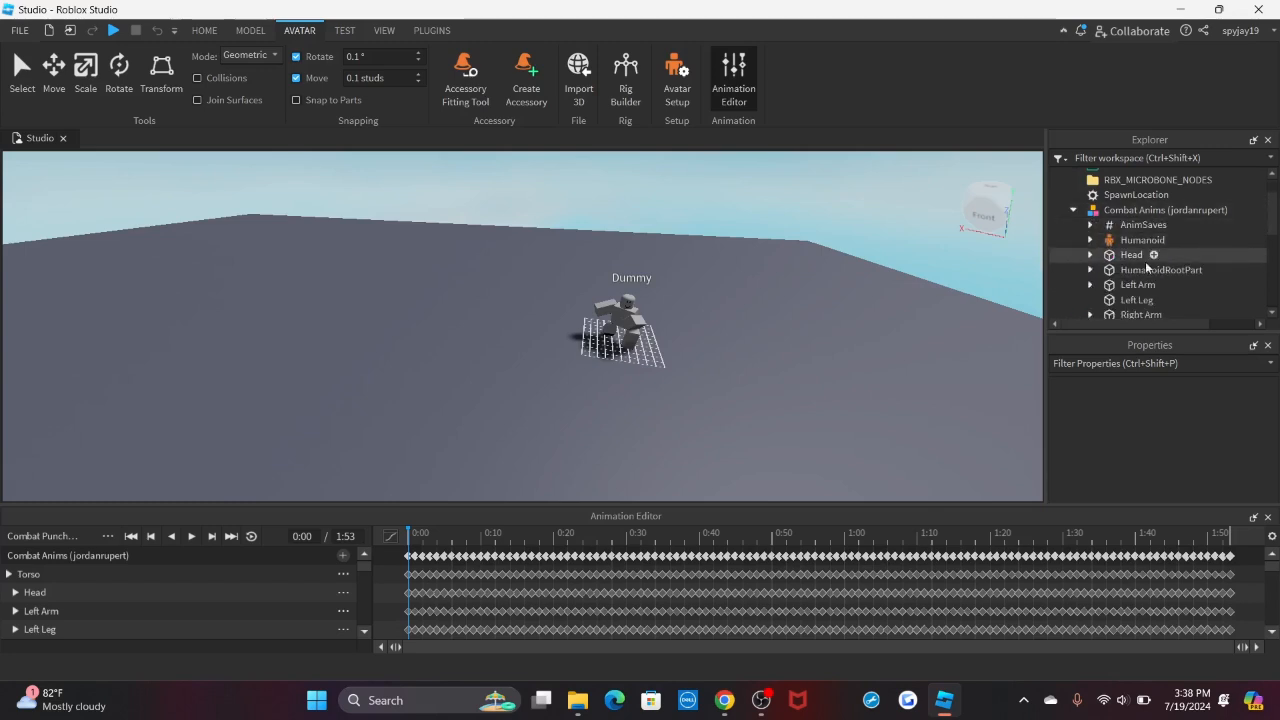
pyautogui.scroll(-3, 1110, 251)
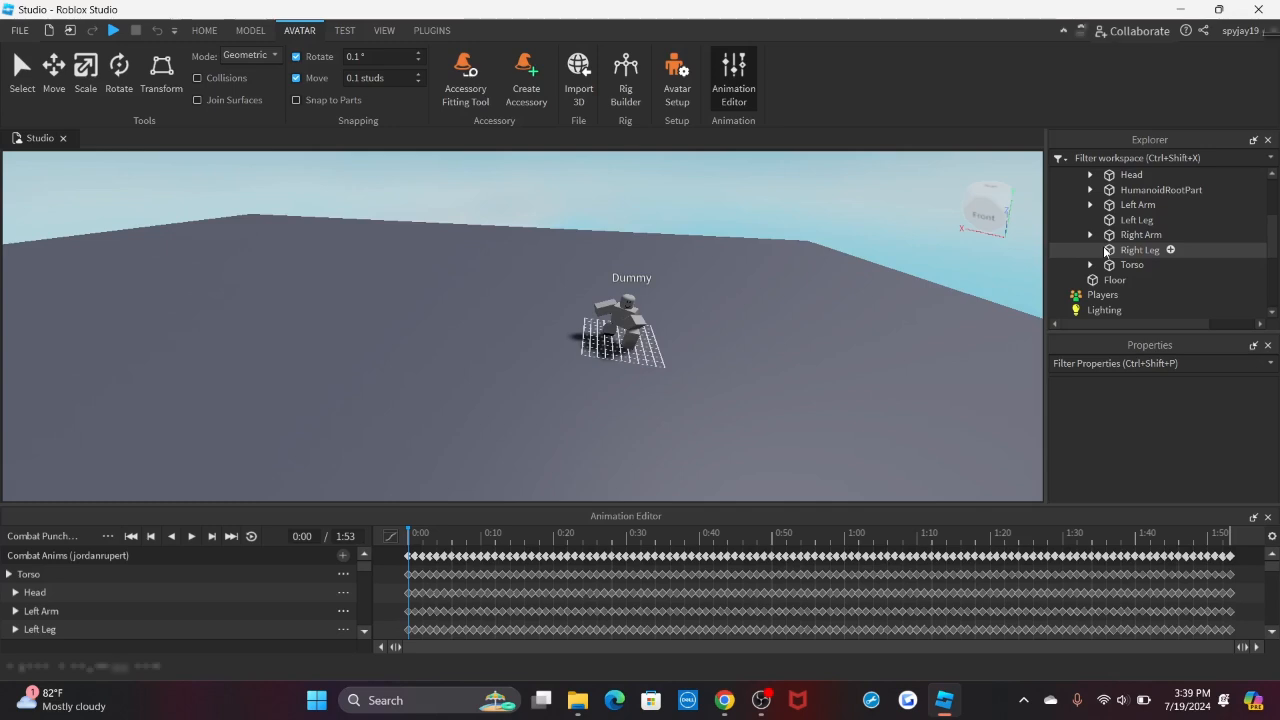
pyautogui.scroll(4, 1100, 245)
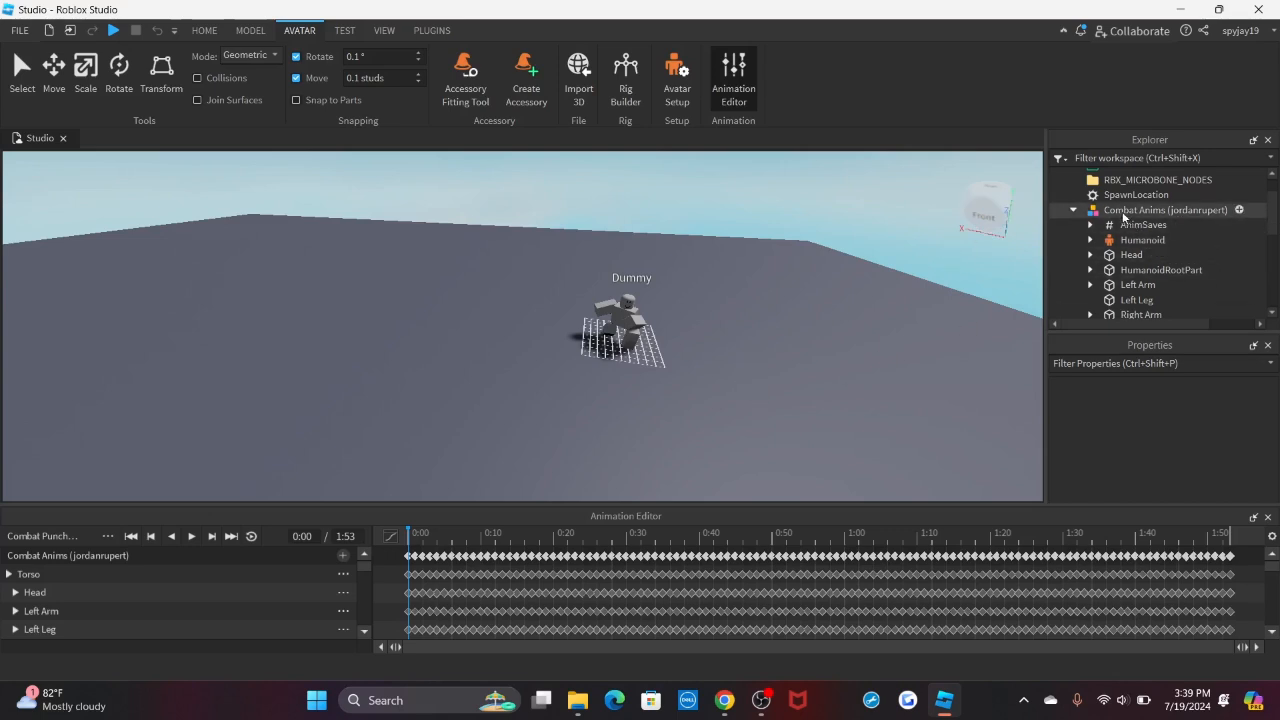
pyautogui.scroll(-2, 1135, 255)
pyautogui.scroll(1, 1119, 250)
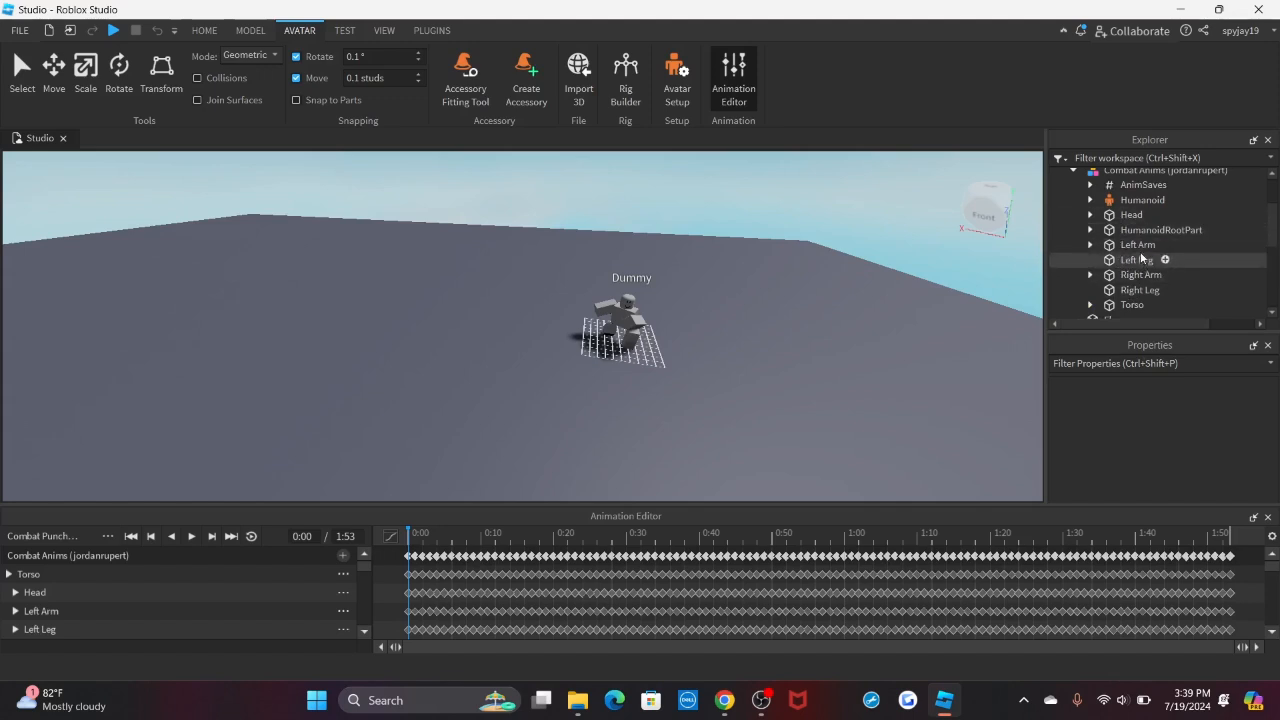
pyautogui.scroll(1, 1125, 256)
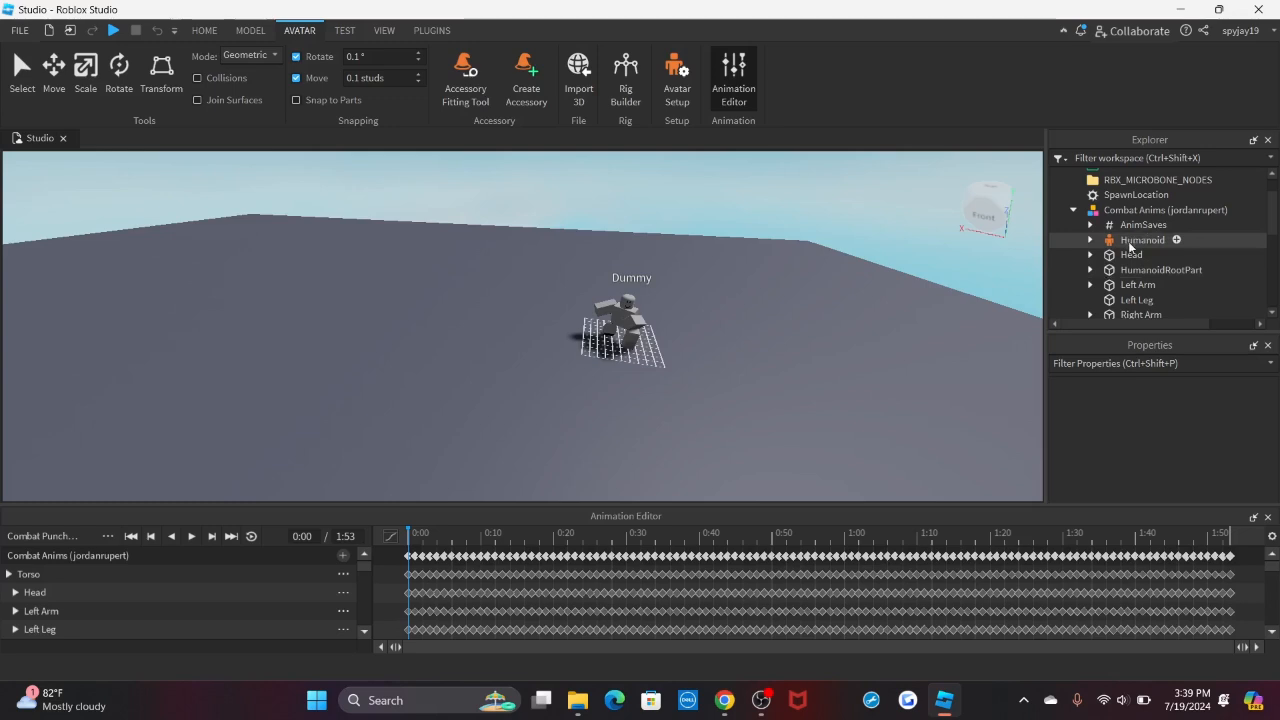
pyautogui.click(1146, 240)
pyautogui.scroll(-2, 1176, 462)
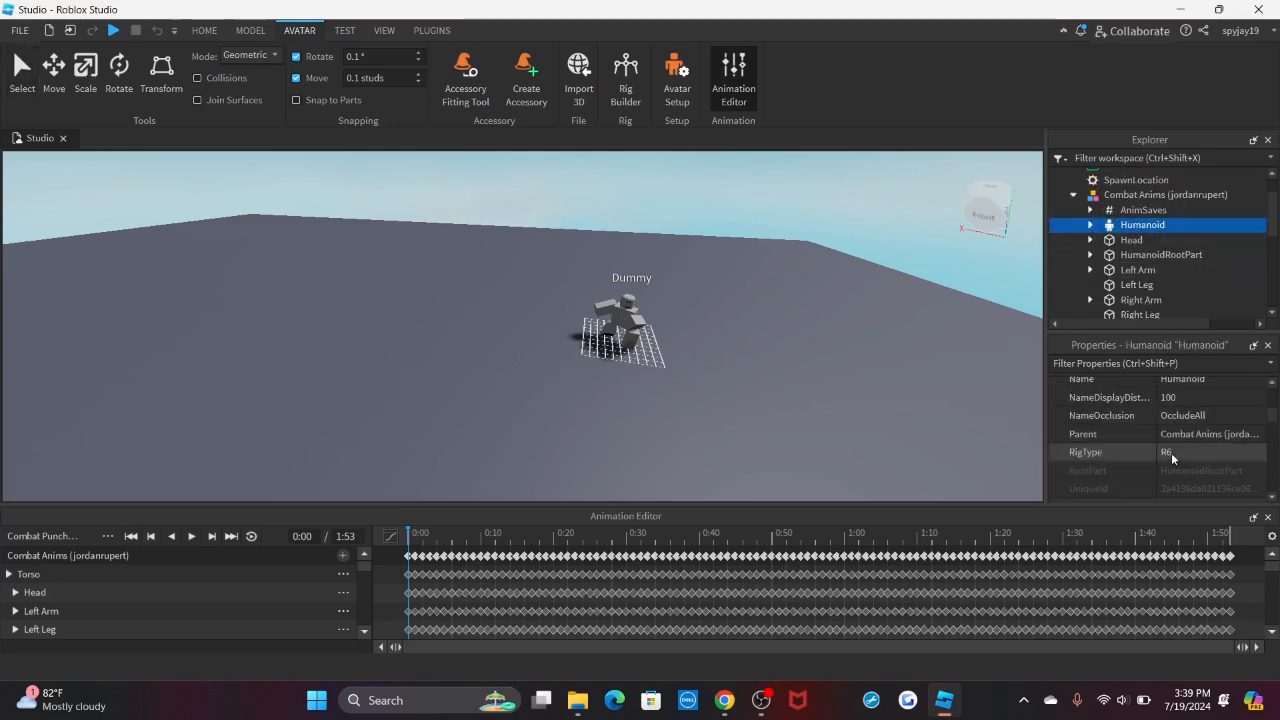
pyautogui.click(1073, 195)
# - Look over the installed plugins, including R6 To R15, and return to the avatar tools
pyautogui.moveTo(744, 276); pyautogui.dragTo(744, 276, button='right')
pyautogui.click(432, 30)
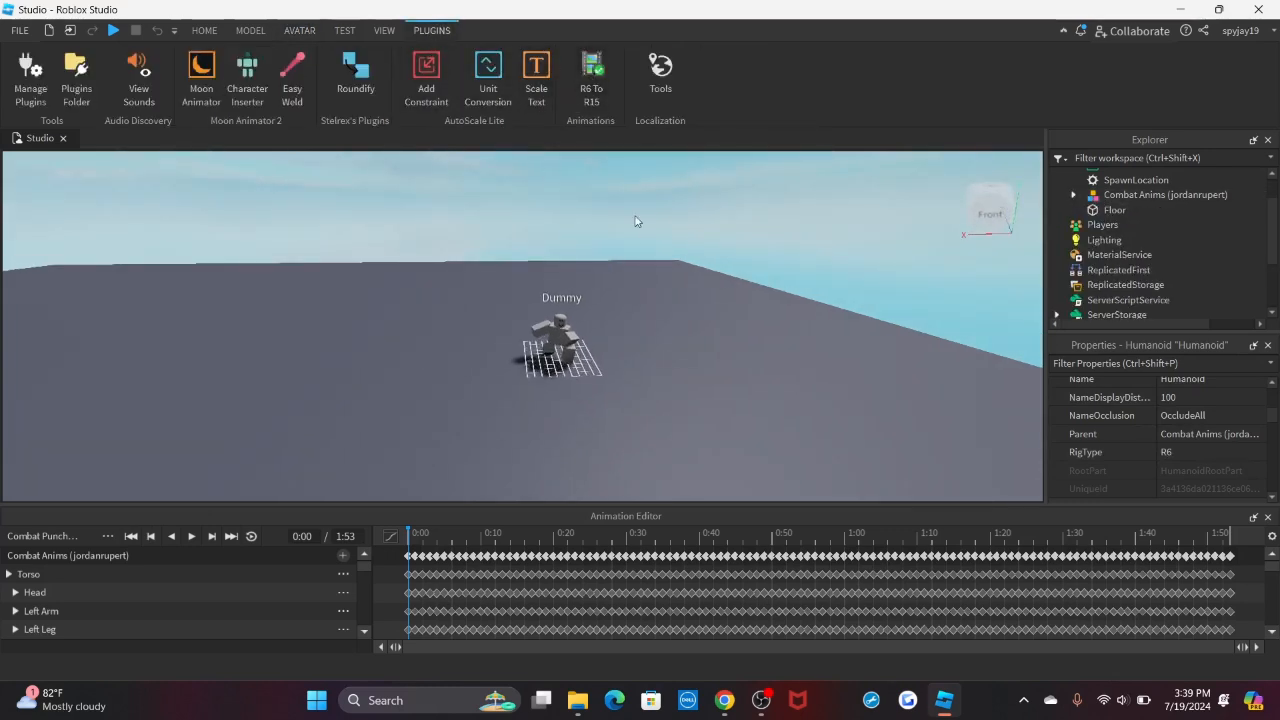
pyautogui.click(299, 31)
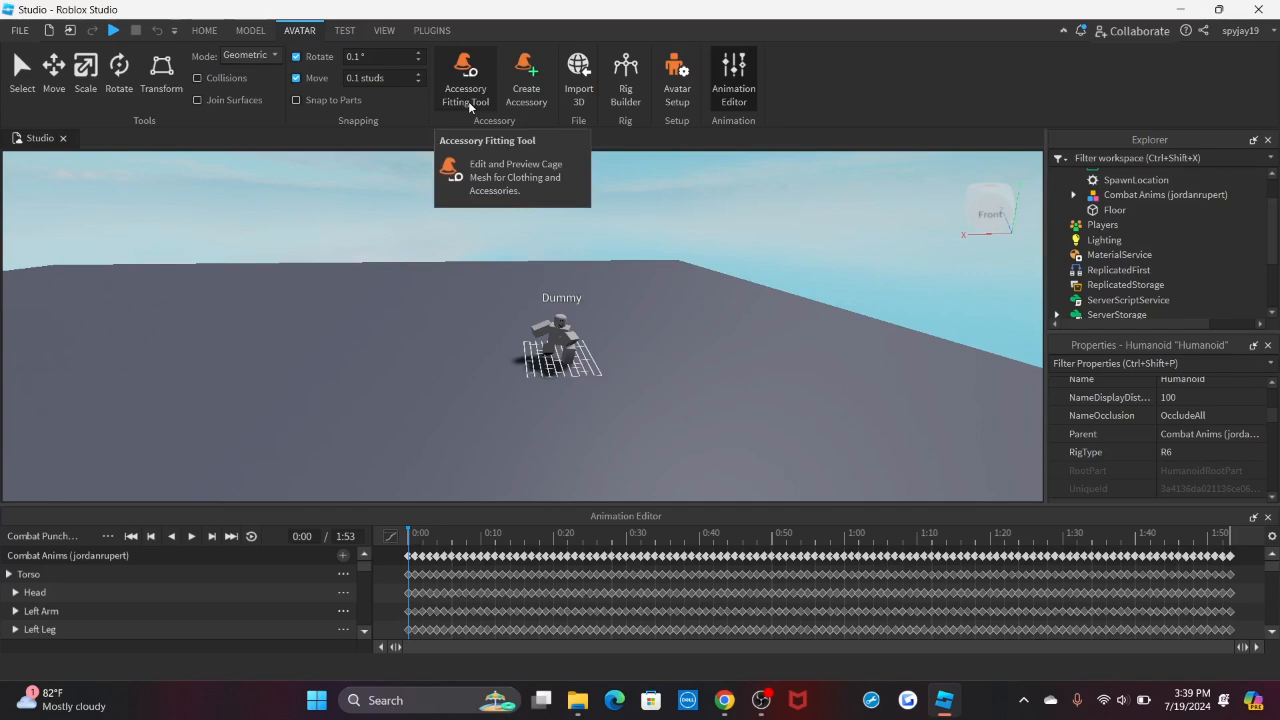
# - Review the Publish to Roblox configuration for Combat Punch (Heavy) R6 and discard it without publishing
pyautogui.scroll(5, 302, 331)
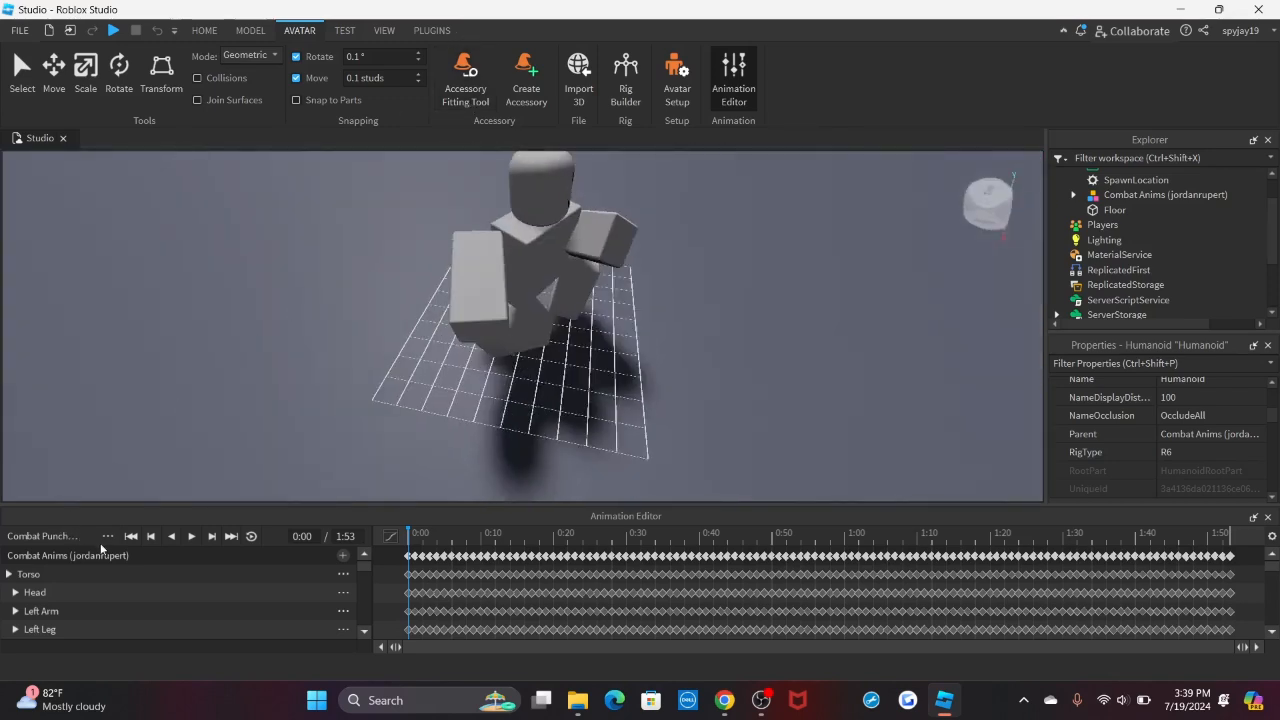
pyautogui.click(107, 536)
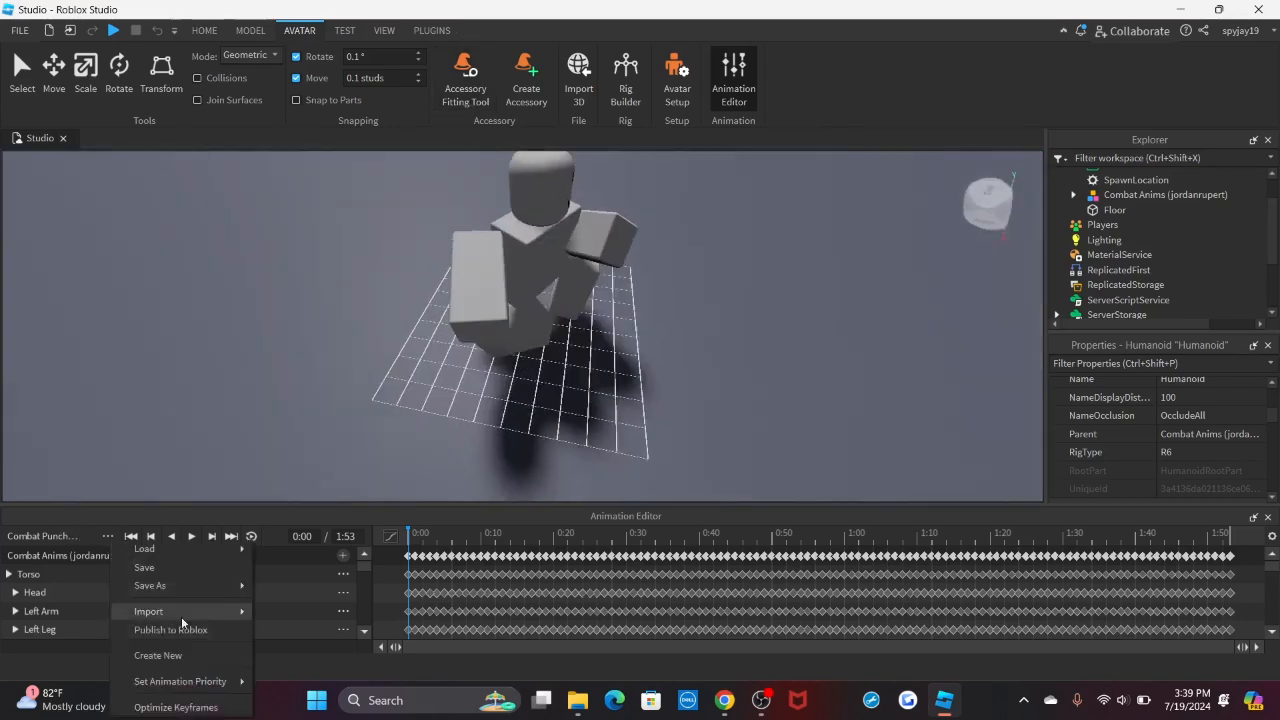
pyautogui.click(170, 630)
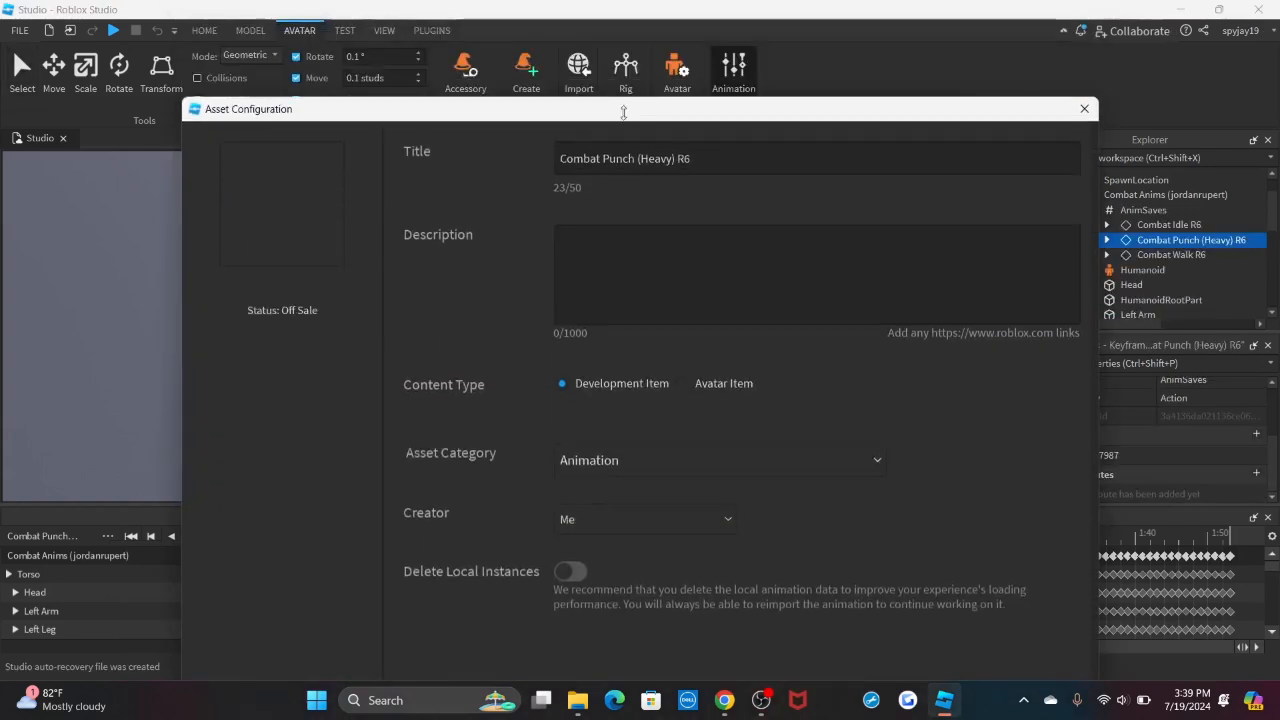
pyautogui.click(659, 106)
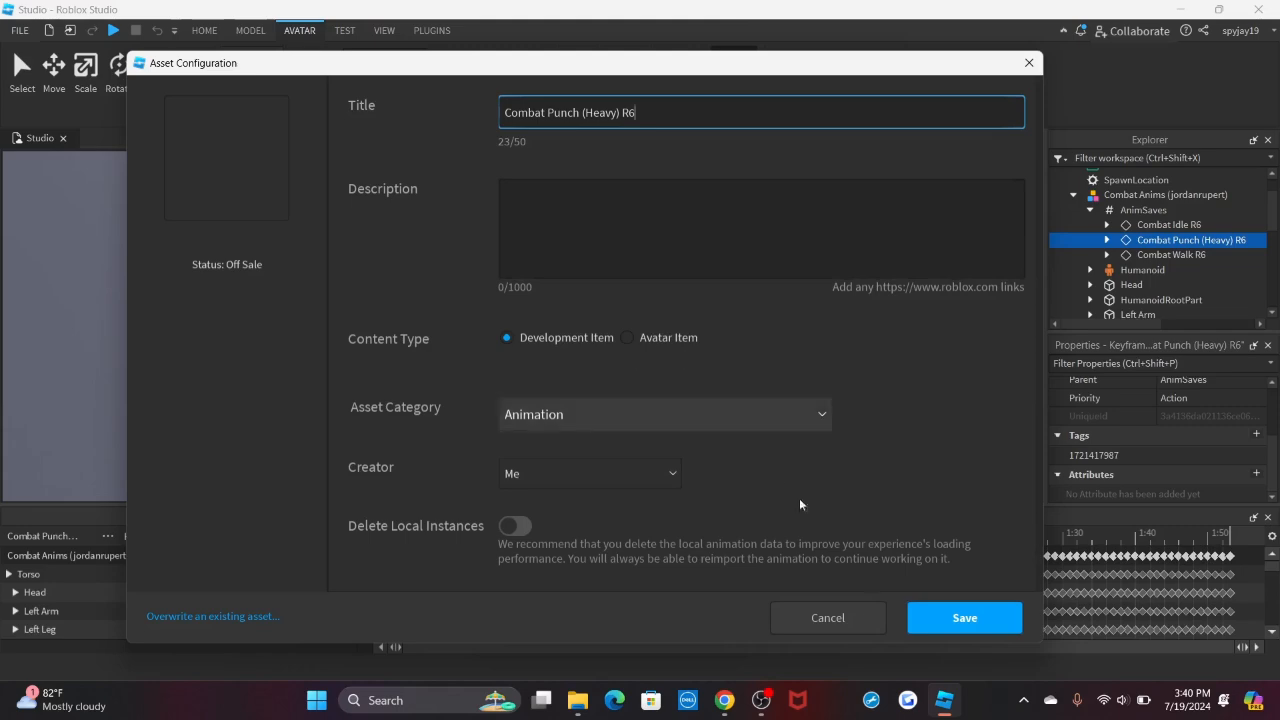
pyautogui.click(833, 618)
pyautogui.click(704, 365)
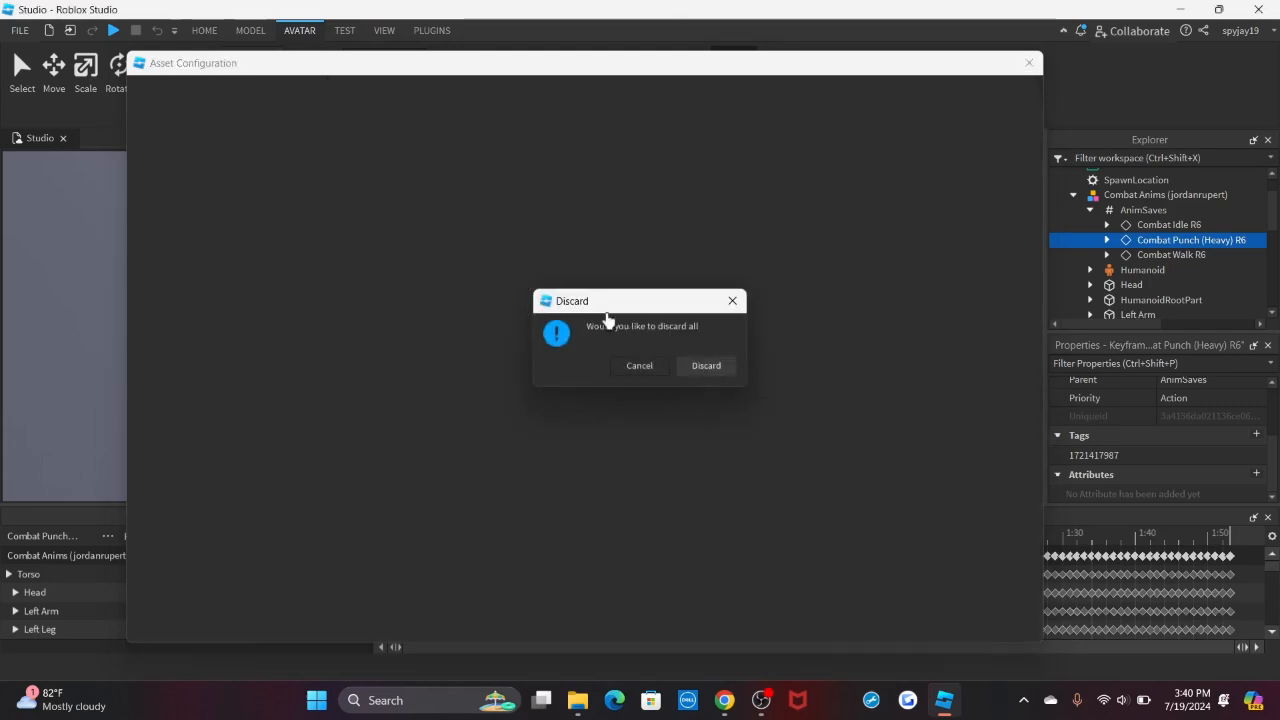
# - Insert an Animation object into ServerScriptService to inspect its properties, and remove it again
pyautogui.moveTo(405, 259); pyautogui.dragTo(506, 234, button='right')
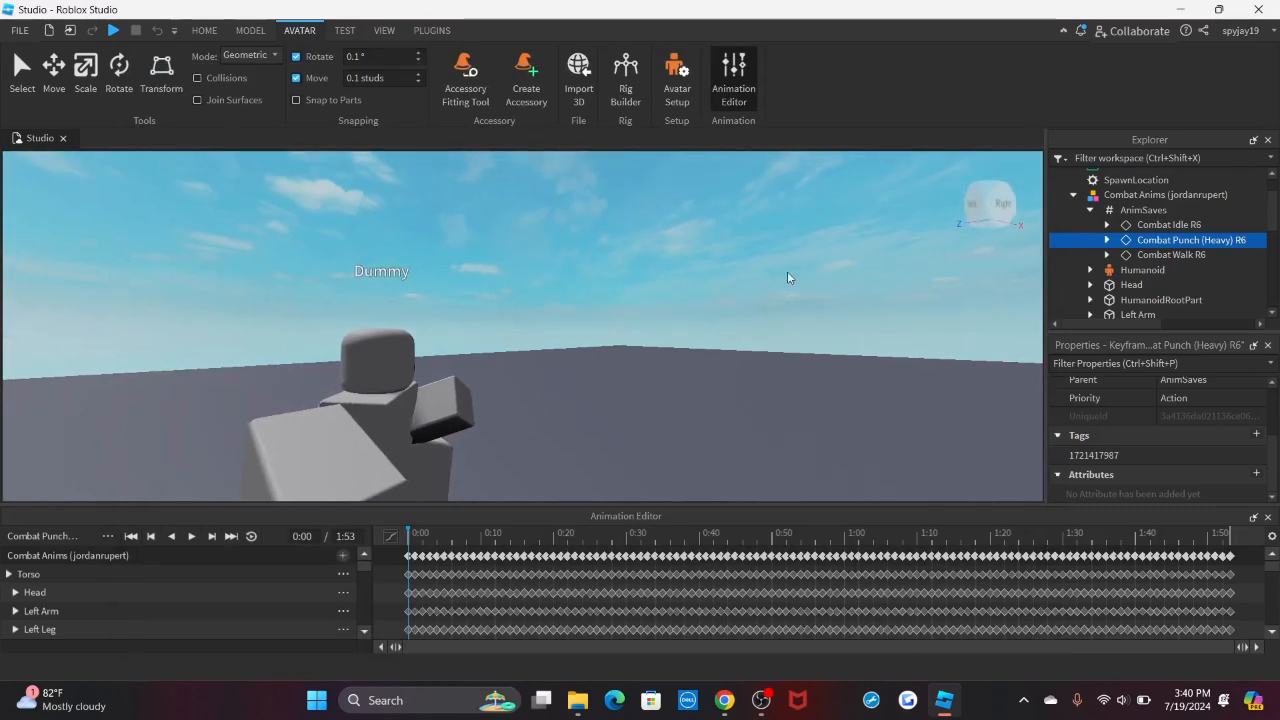
pyautogui.moveTo(745, 278); pyautogui.dragTo(706, 276, button='right')
pyautogui.scroll(-5, 706, 276)
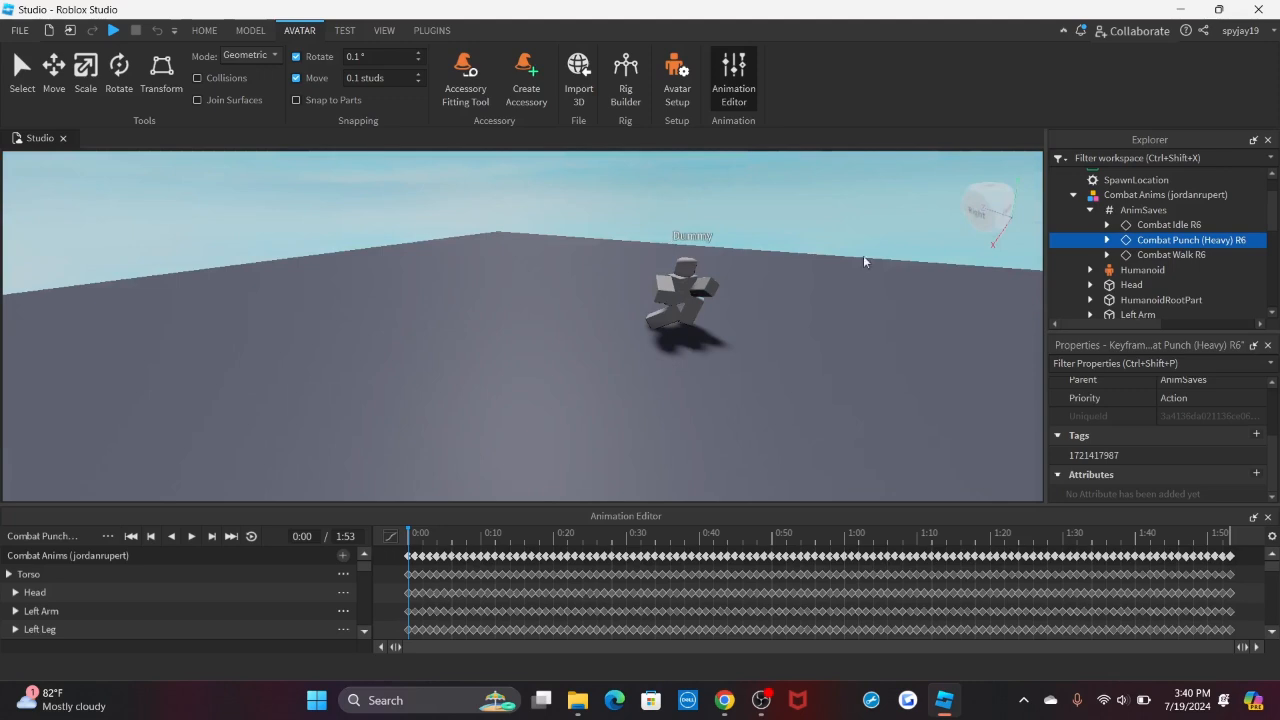
pyautogui.click(1074, 195)
pyautogui.scroll(-1, 1134, 243)
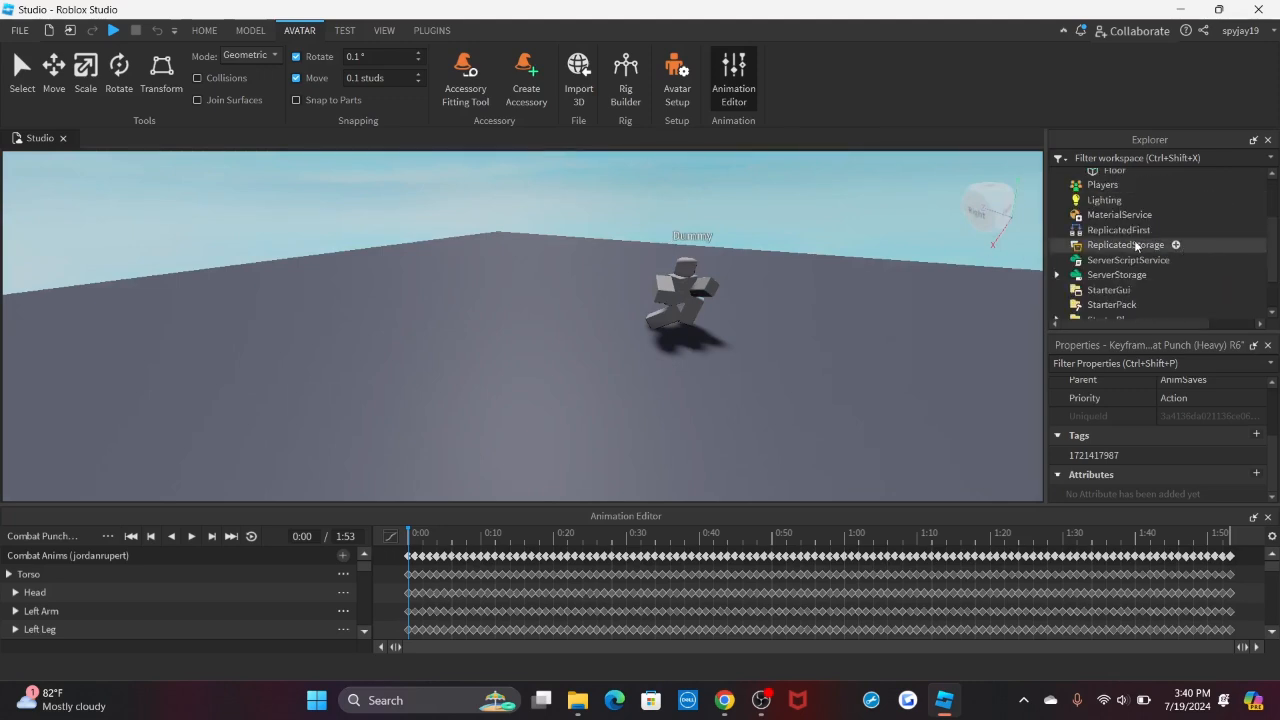
pyautogui.click(1181, 259)
pyautogui.hotkey('ctrl', 'i')
pyautogui.write('ani')
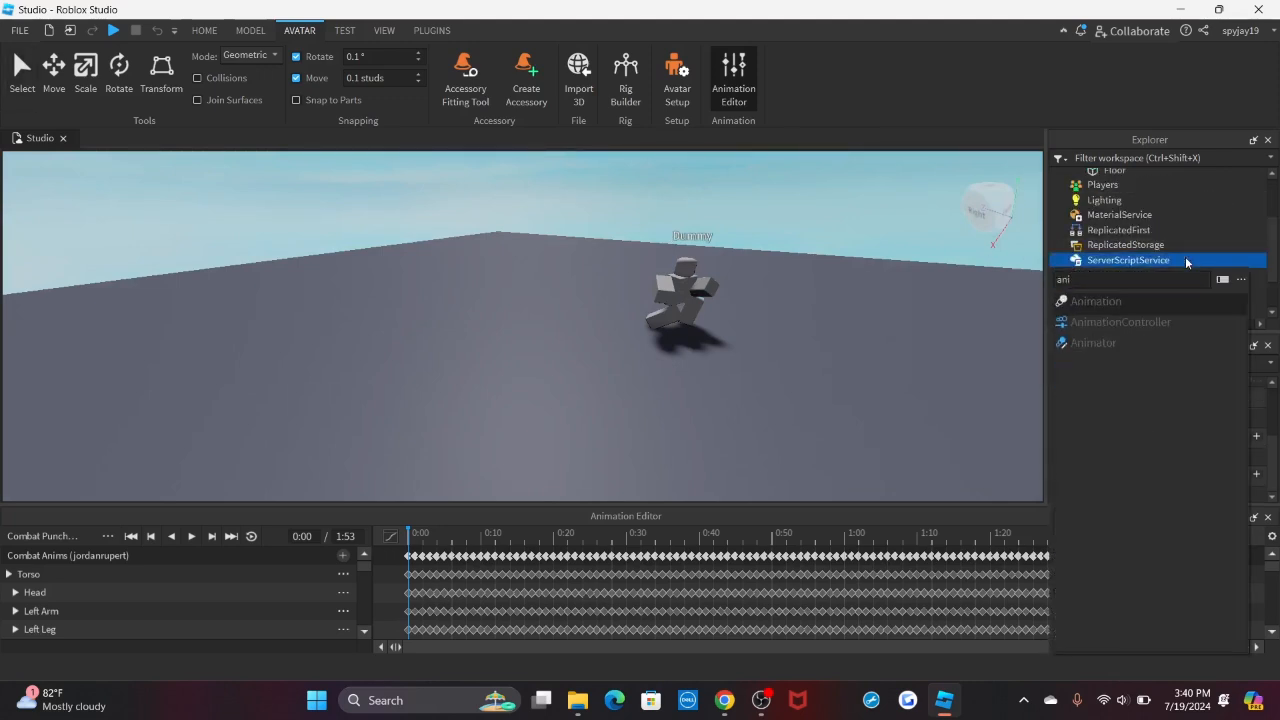
pyautogui.click(1150, 303)
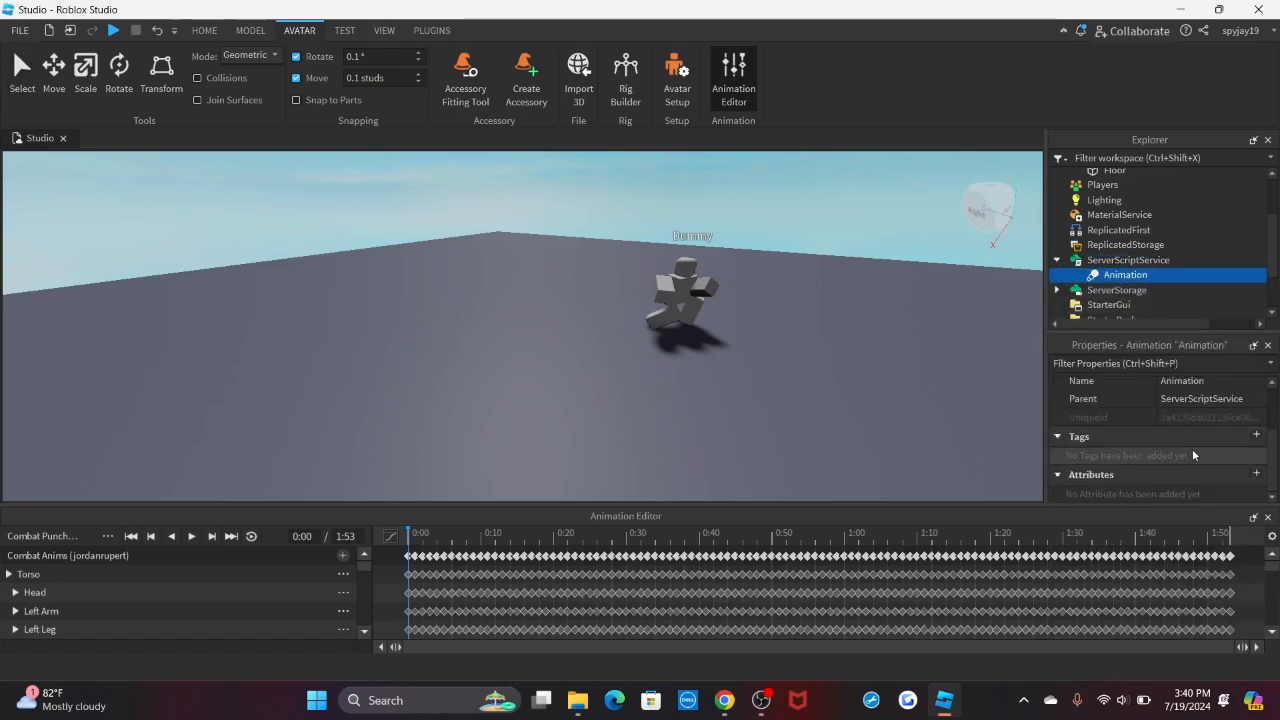
pyautogui.rightClick(1096, 276)
pyautogui.click(1080, 98)
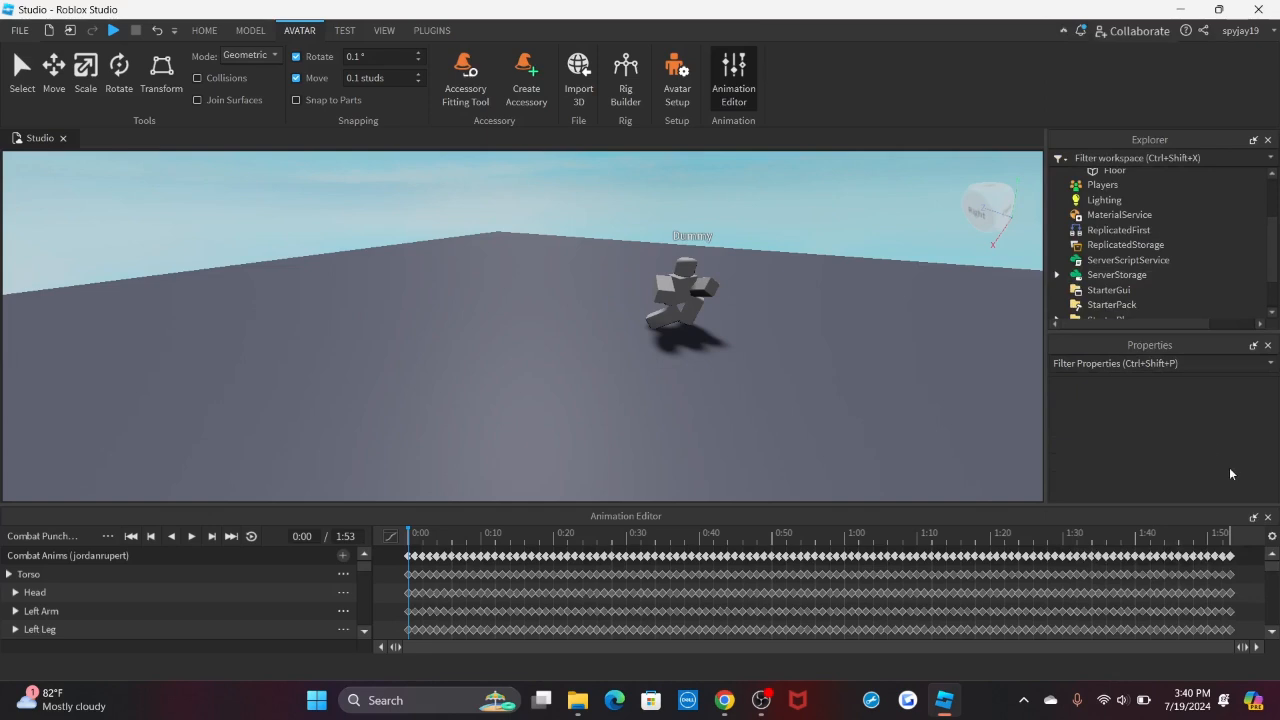
# - Review the animations available to load and the import sources for the Combat Anims rig
pyautogui.scroll(1, 471, 374)
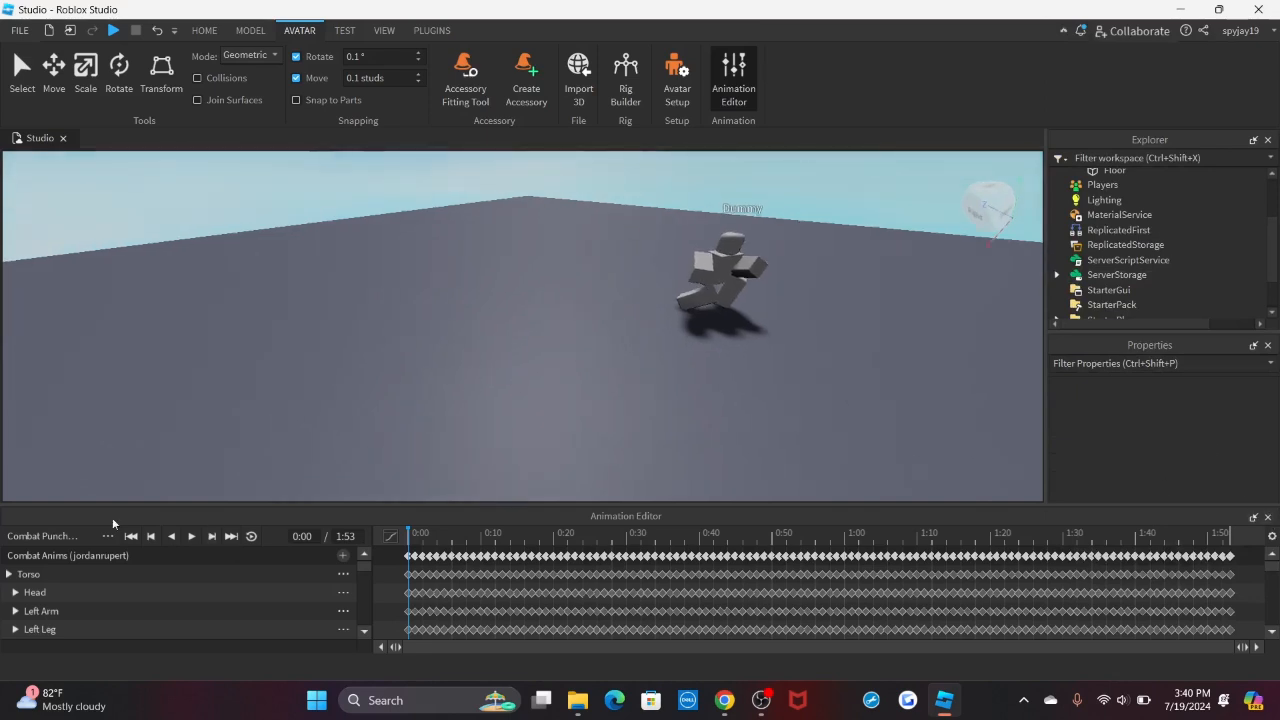
pyautogui.click(106, 537)
pyautogui.moveTo(122, 551)
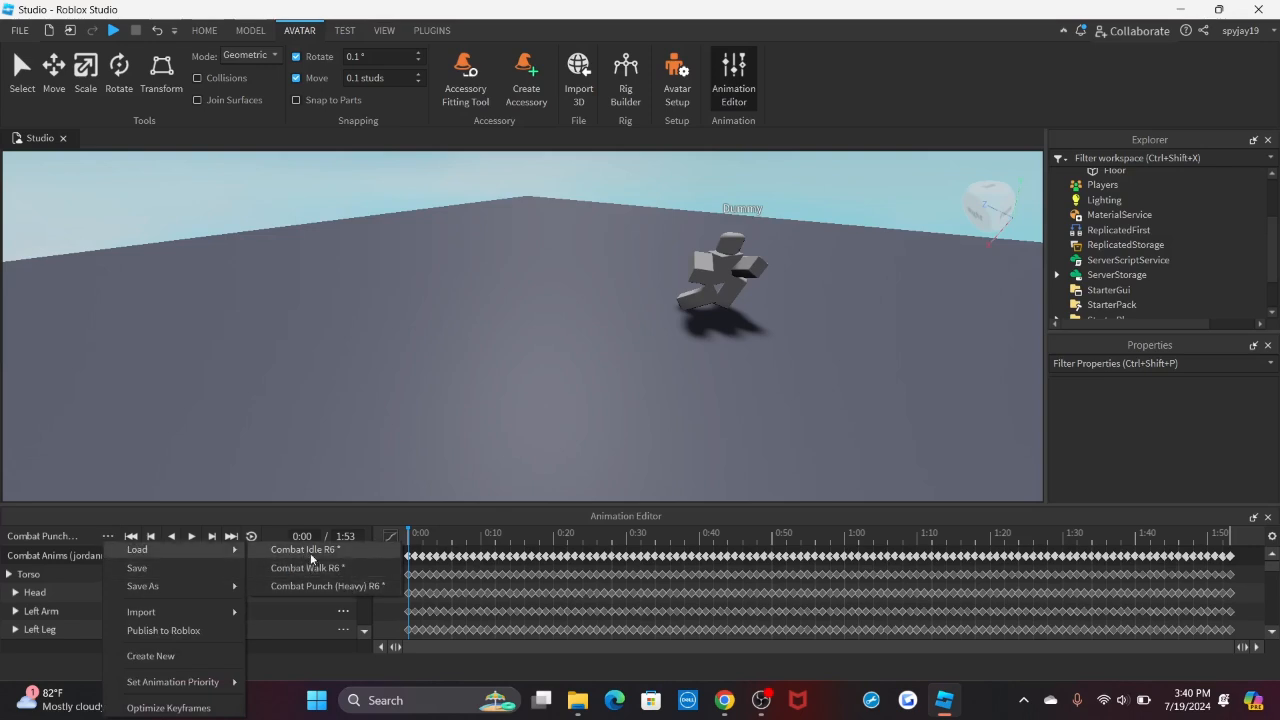
pyautogui.moveTo(215, 613)
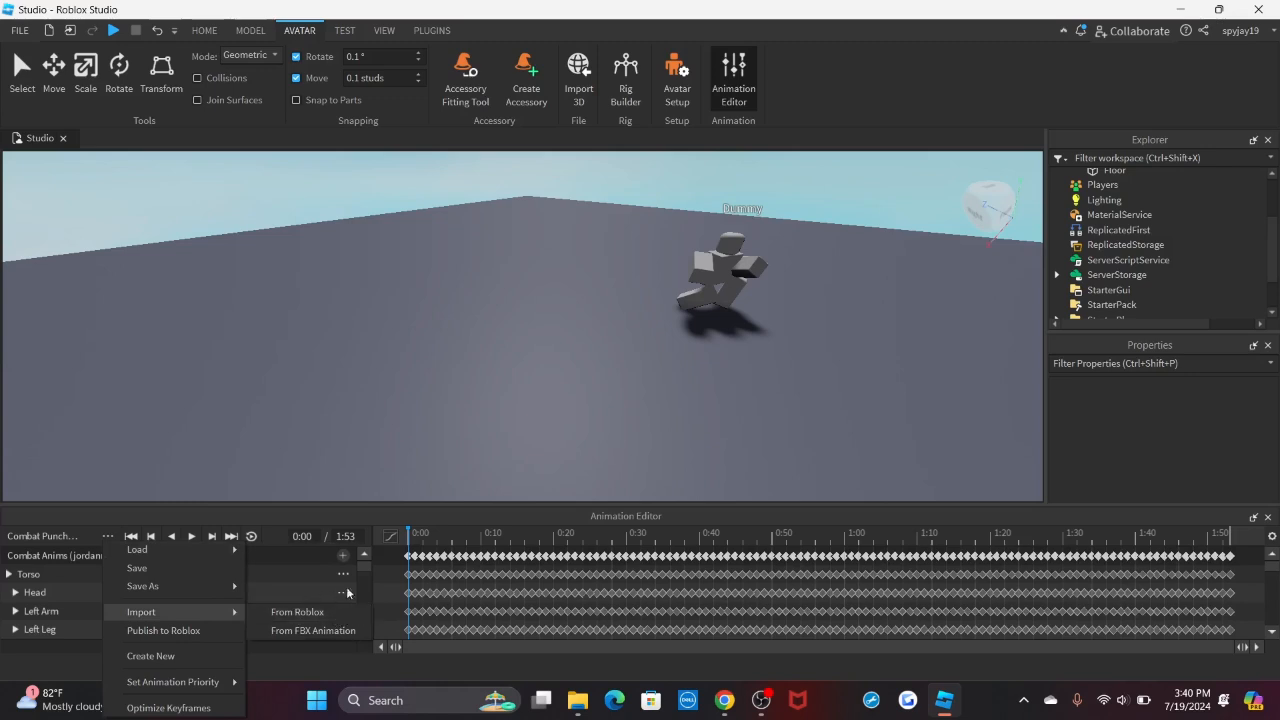
# - Close the Animation Editor
pyautogui.click(1268, 516)
pyautogui.moveTo(870, 298); pyautogui.dragTo(780, 320, button='right')
pyautogui.moveTo(703, 311); pyautogui.dragTo(579, 336, button='right')
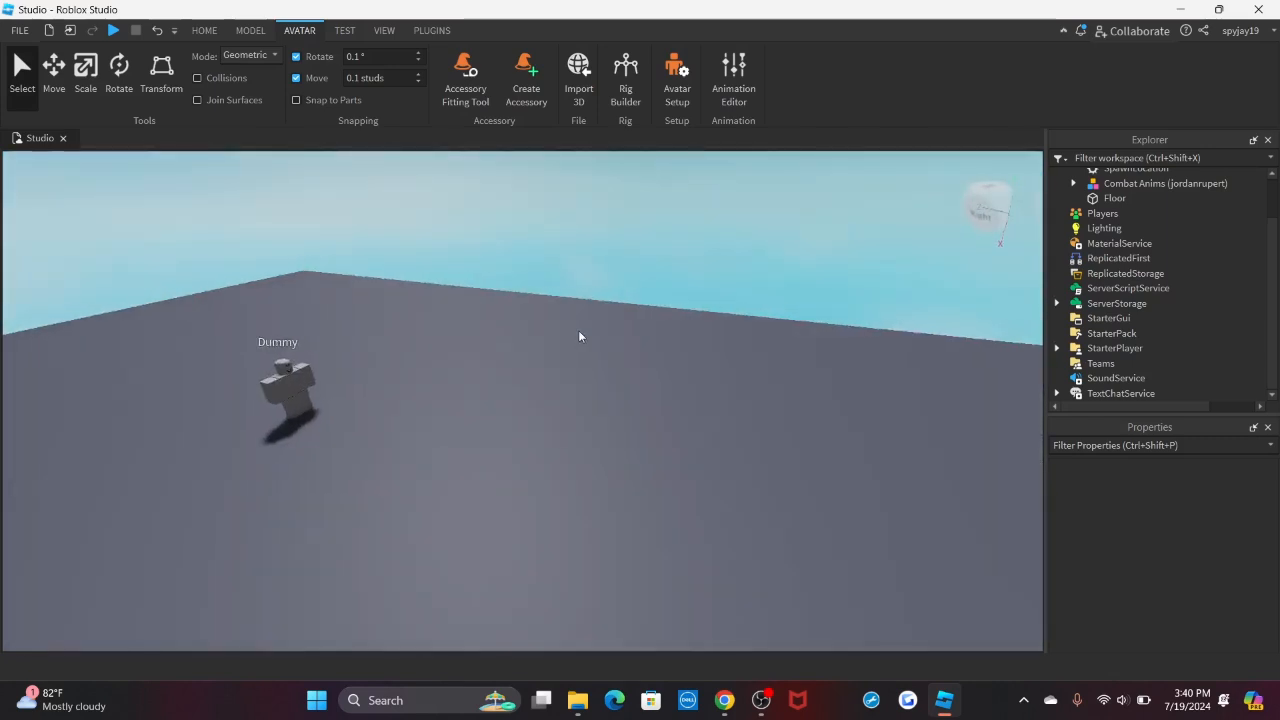